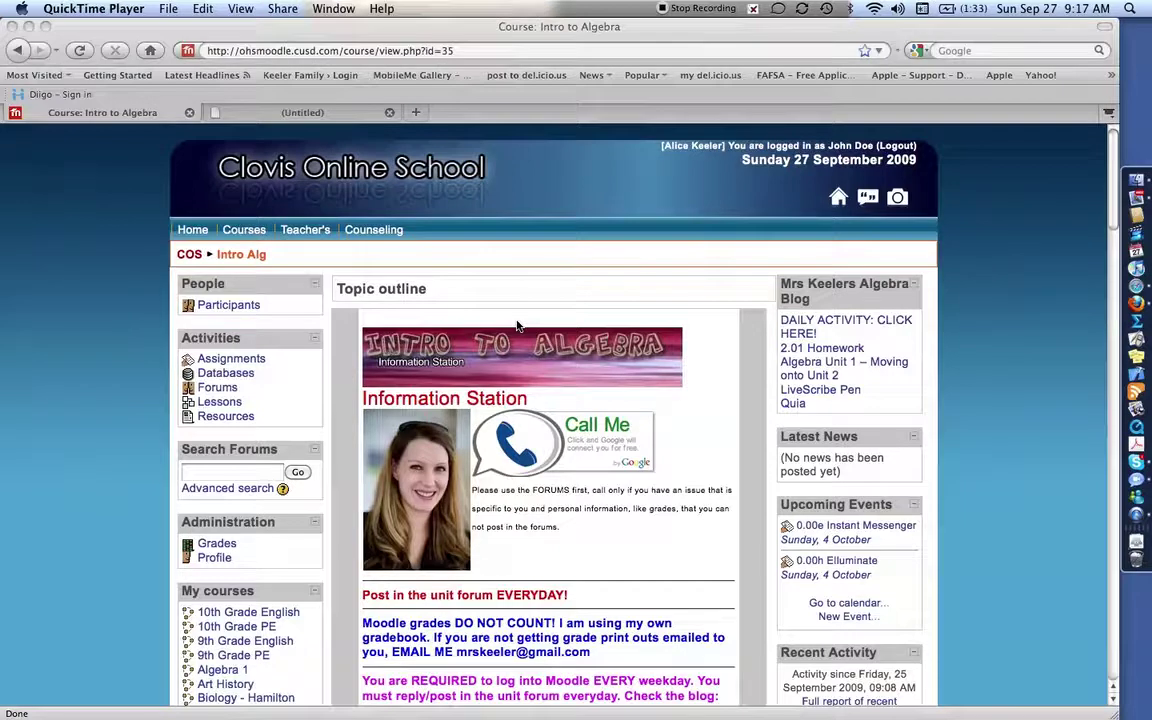
Scroll the Intro to Algebra course page down to ITA: Module 3 and bring the browser window forward.
scroll(518, 326, down, 2)
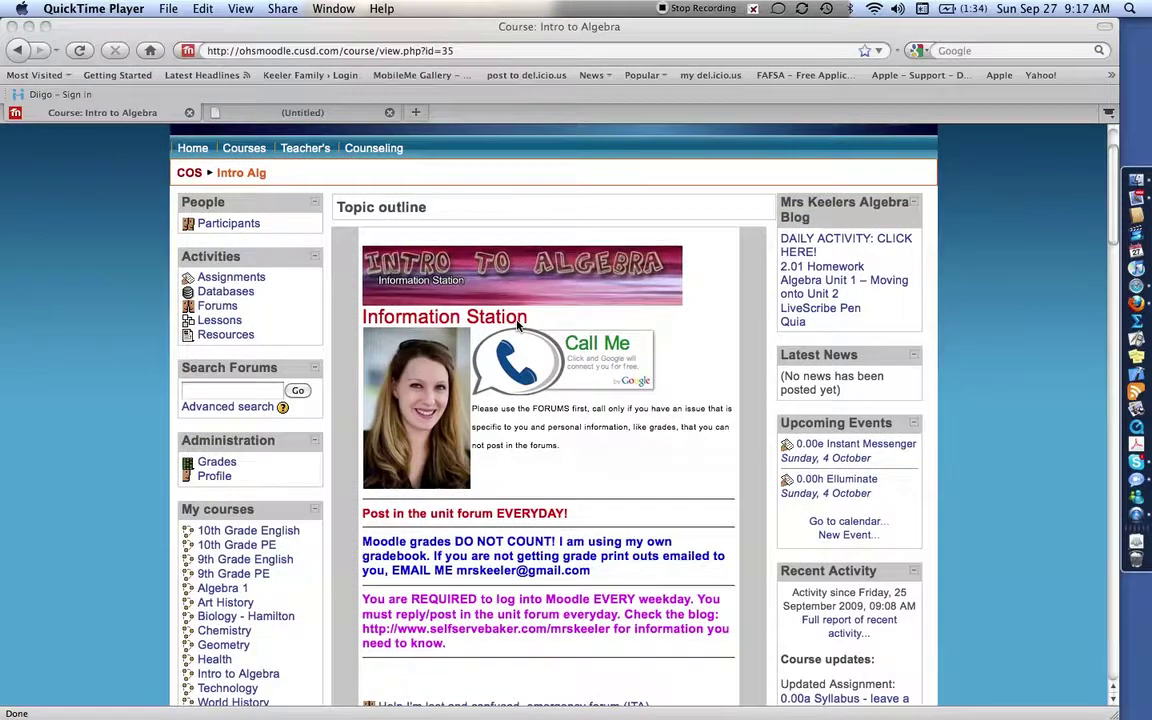
scroll(518, 326, down, 8)
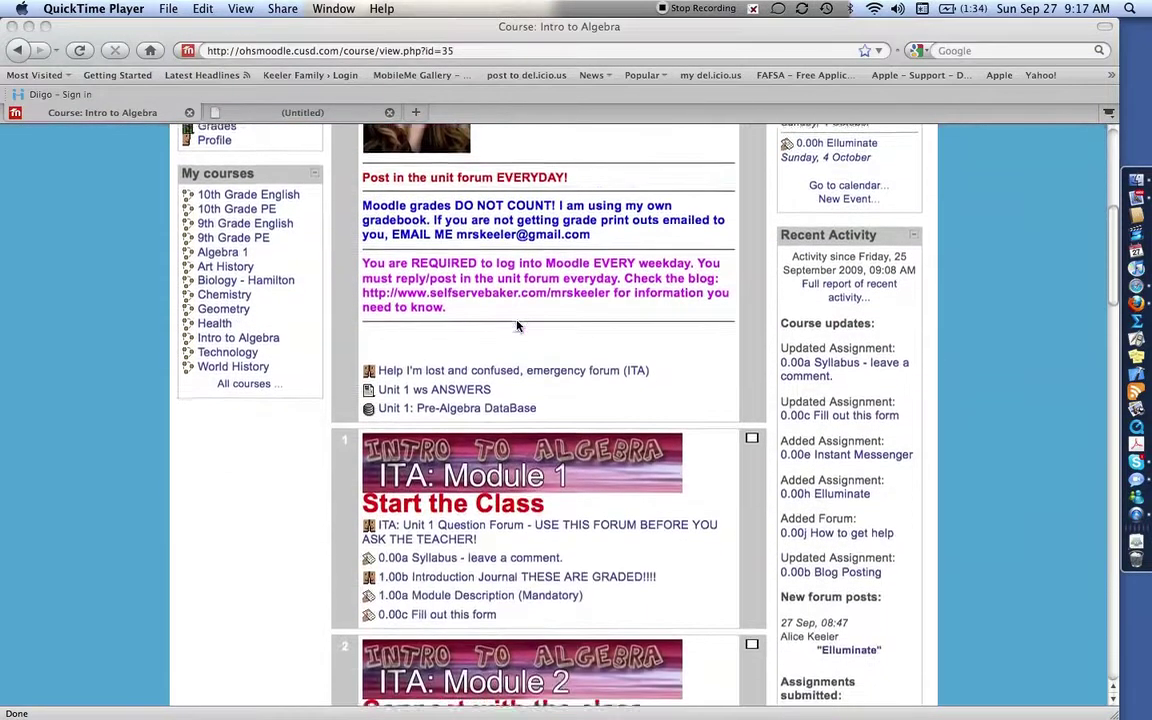
scroll(518, 326, down, 5)
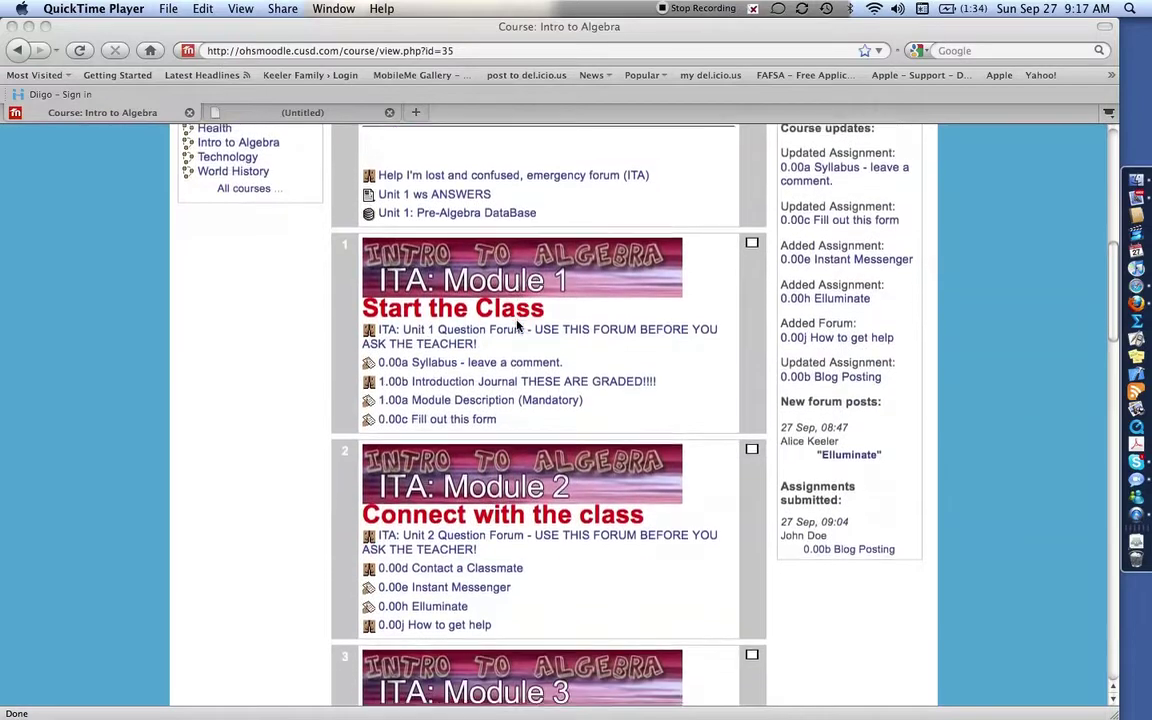
scroll(518, 326, down, 3)
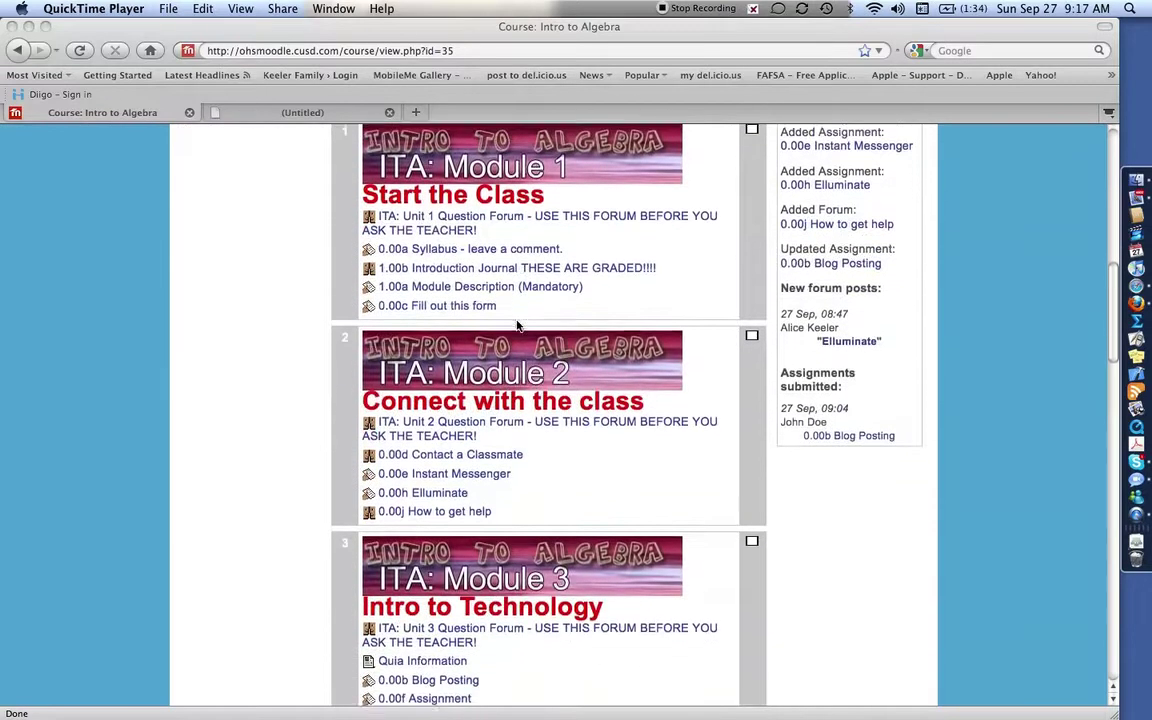
scroll(518, 326, down, 4)
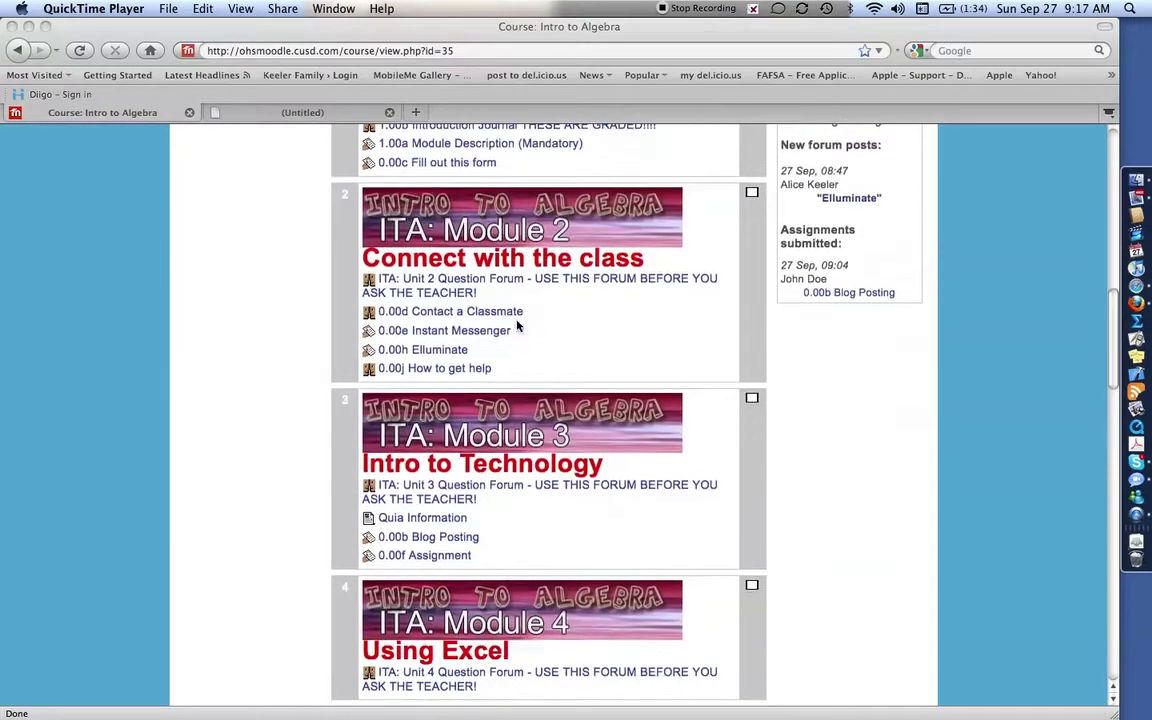
click(462, 543)
Open the 0.00b Blog Posting assignment and begin signing up for a free WordPress.com blog.
click(462, 543)
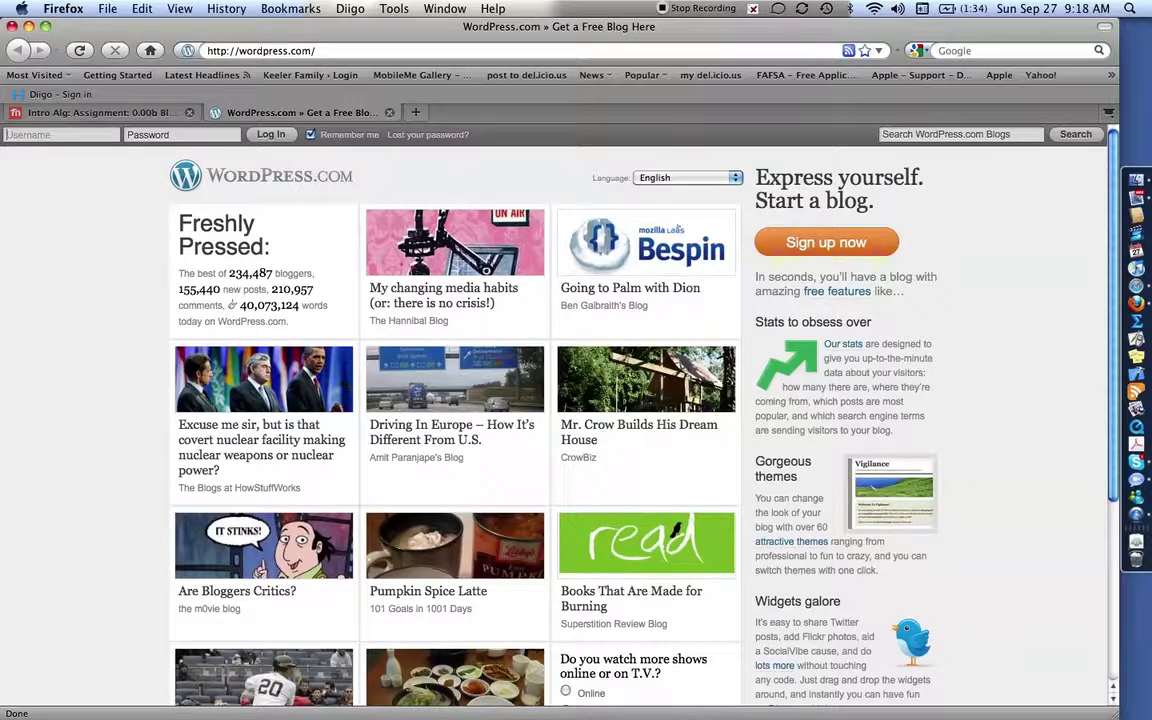
click(836, 254)
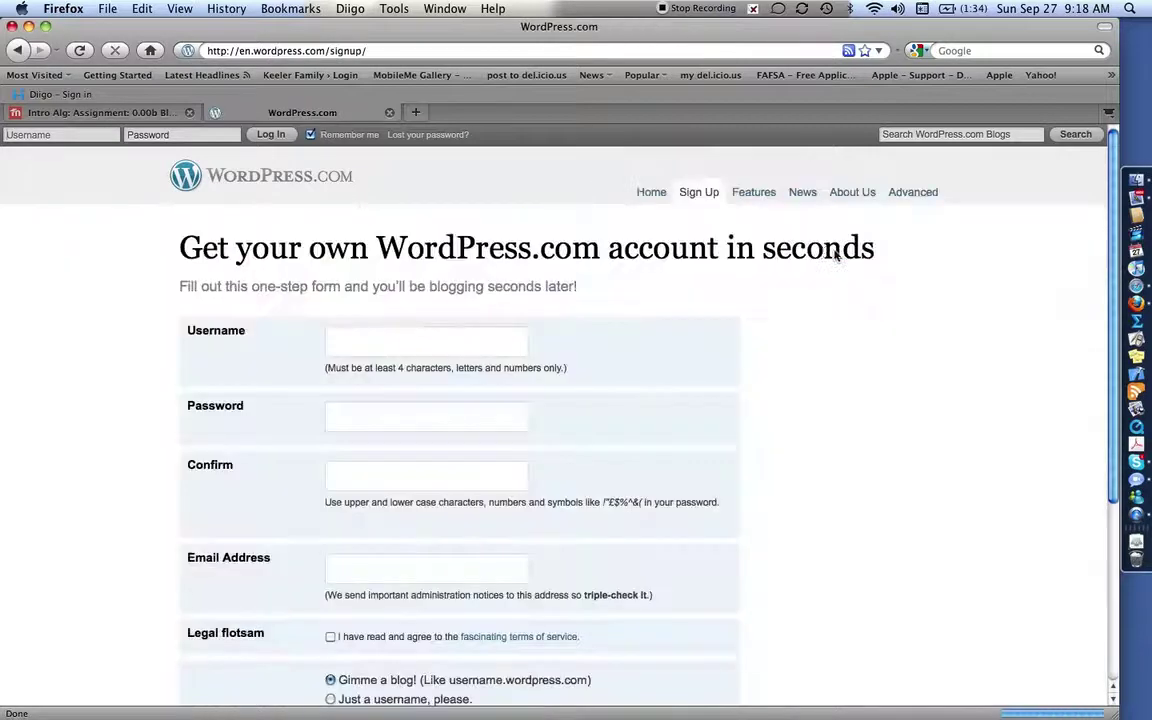
Enter a username and the account password, repeating the password to confirm it.
click(441, 341)
text(myname)
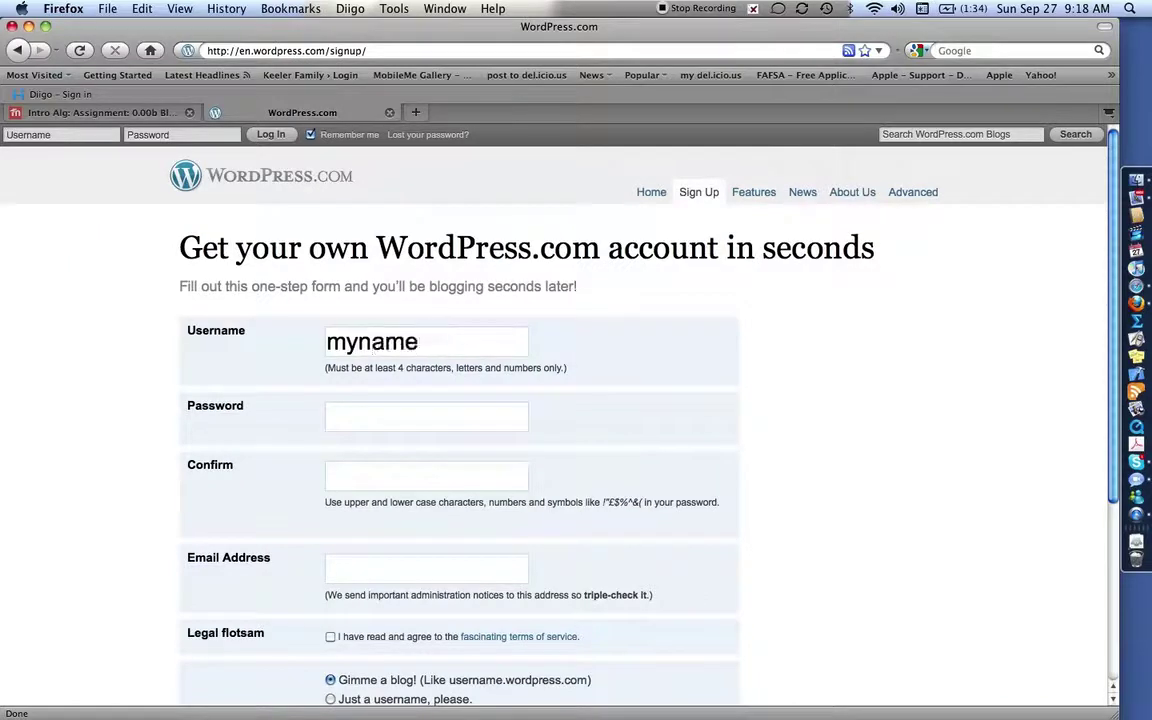
click(337, 426)
text(abc)
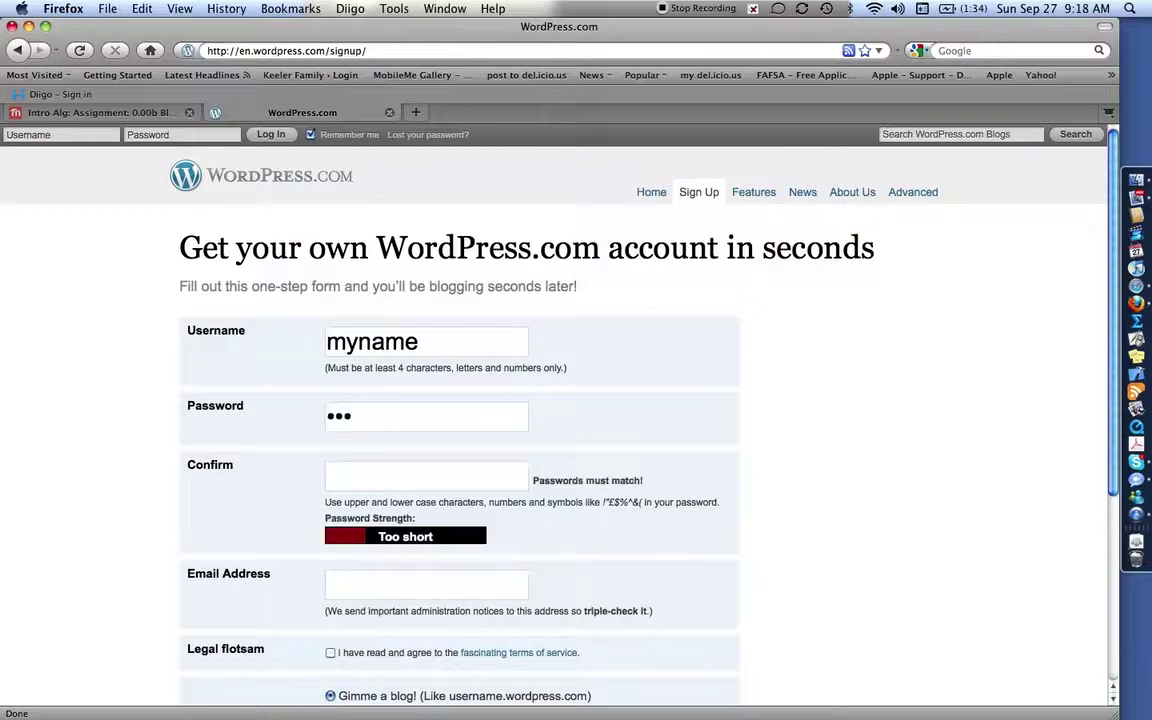
text(123)
click(180, 134)
text(abc12)
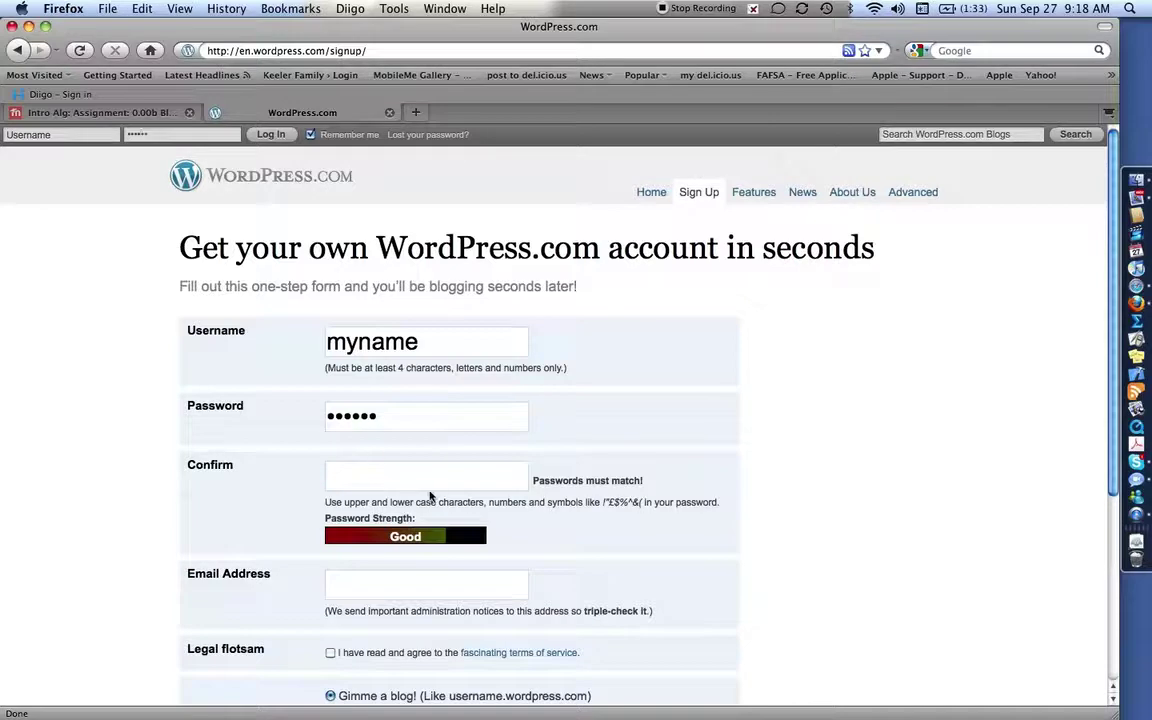
click(400, 474)
text(abc123)
Fill in the e-mail address from the autocomplete suggestion and accept the terms of service.
click(434, 580)
text(aliceke)
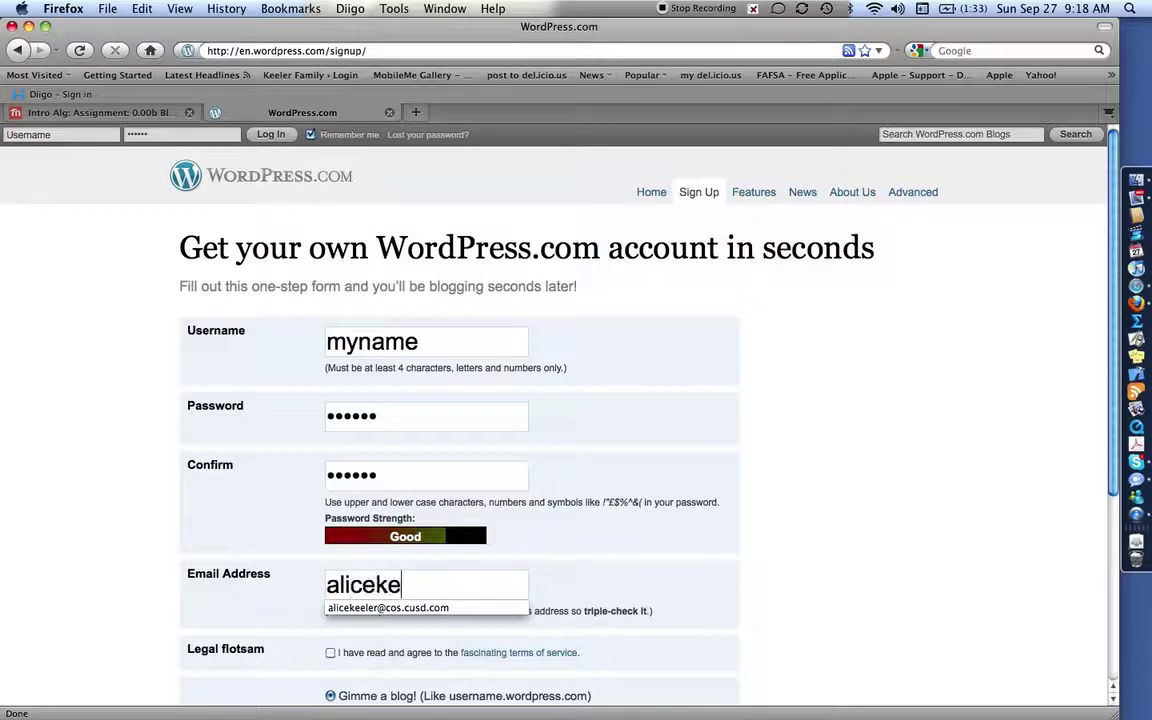
key(Down)
key(Return)
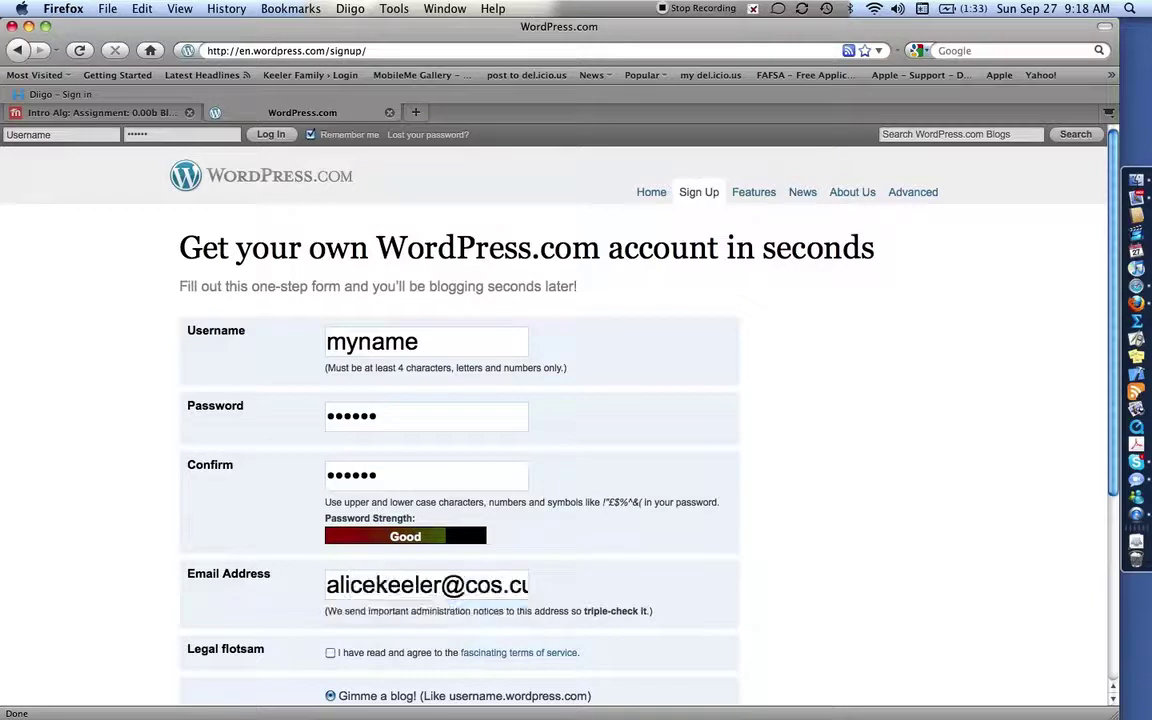
scroll(415, 550, down, 3)
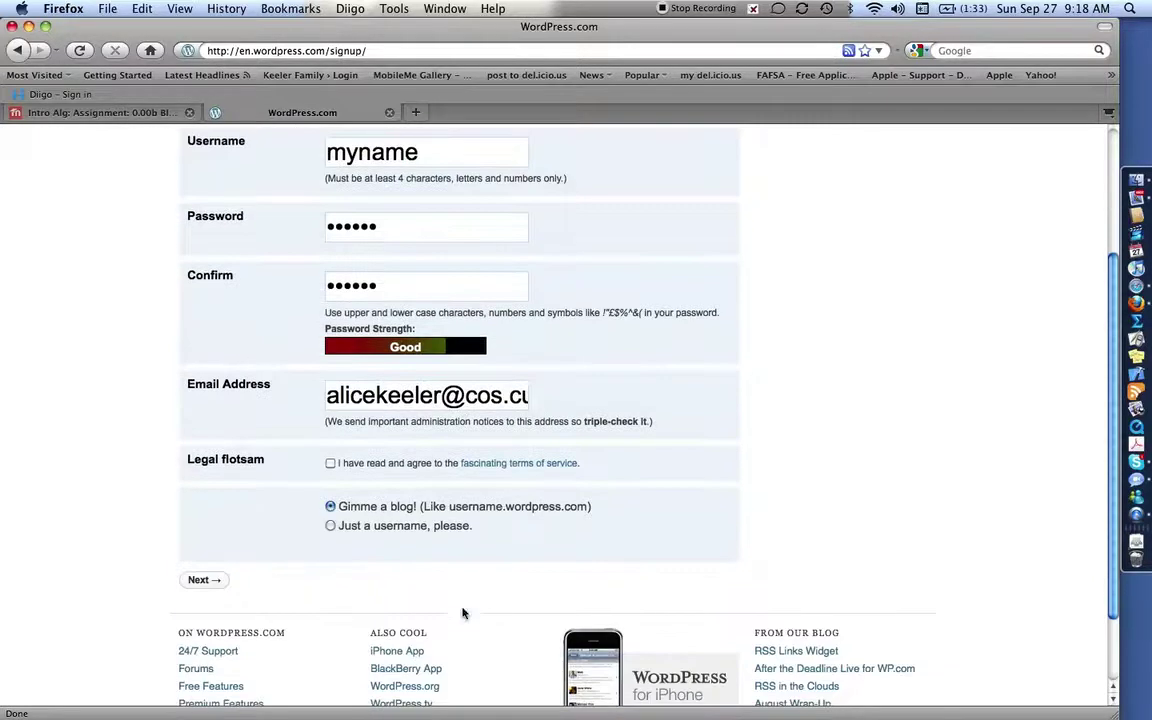
click(331, 464)
Submit the sign-up form, appending characters to the taken username and resubmitting until it is accepted.
click(216, 579)
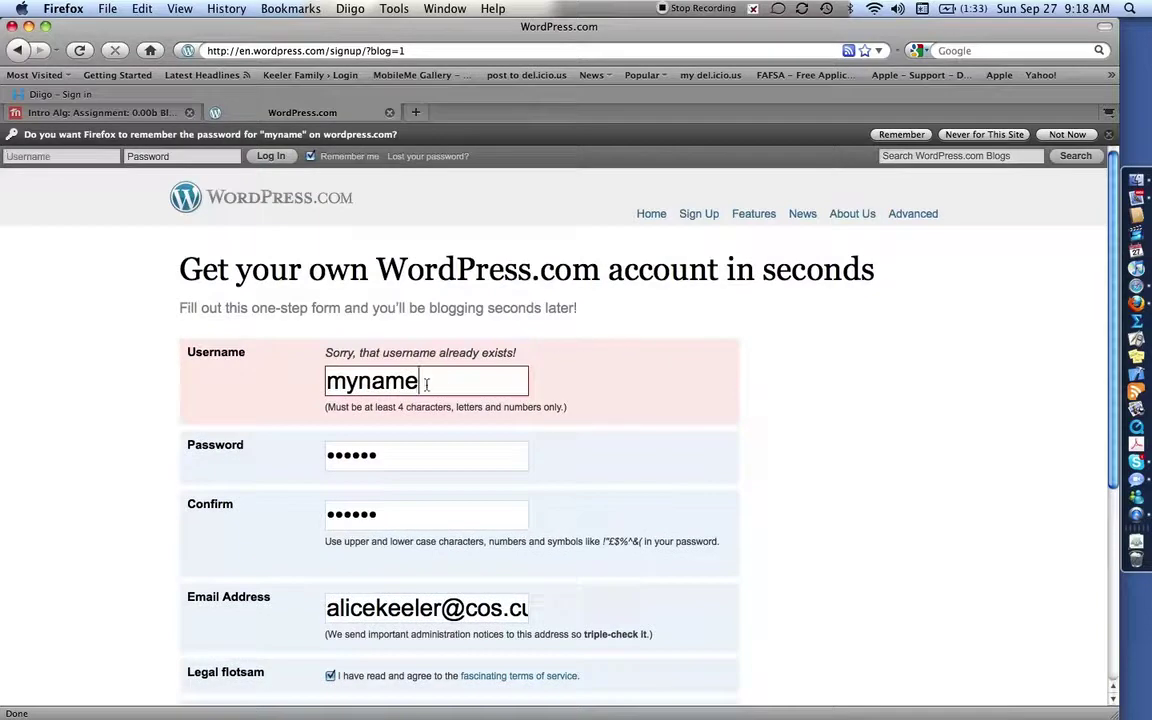
click(427, 384)
text(1234)
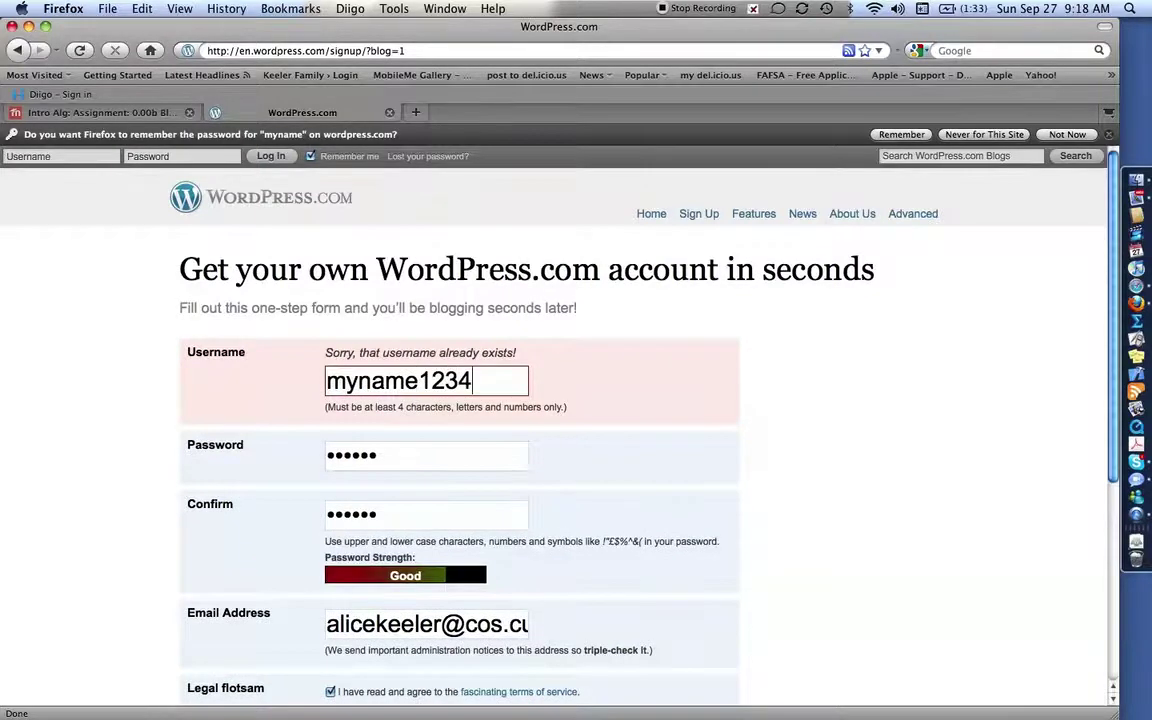
scroll(427, 384, down, 7)
click(196, 487)
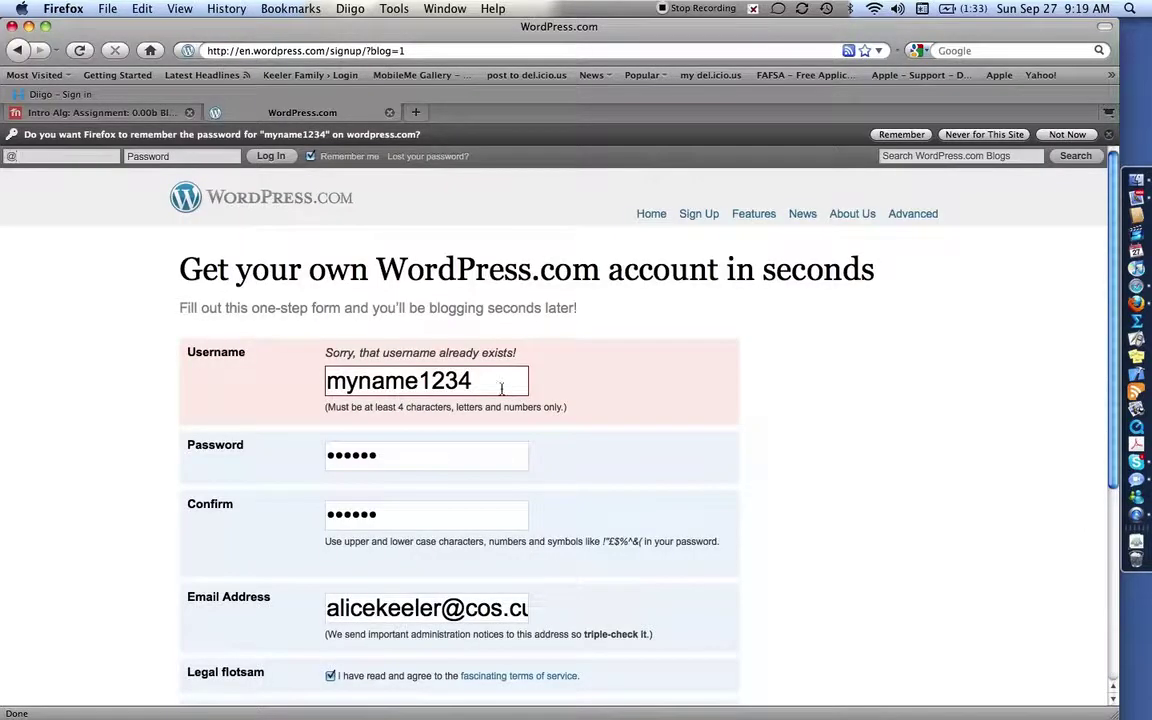
click(488, 377)
text(re)
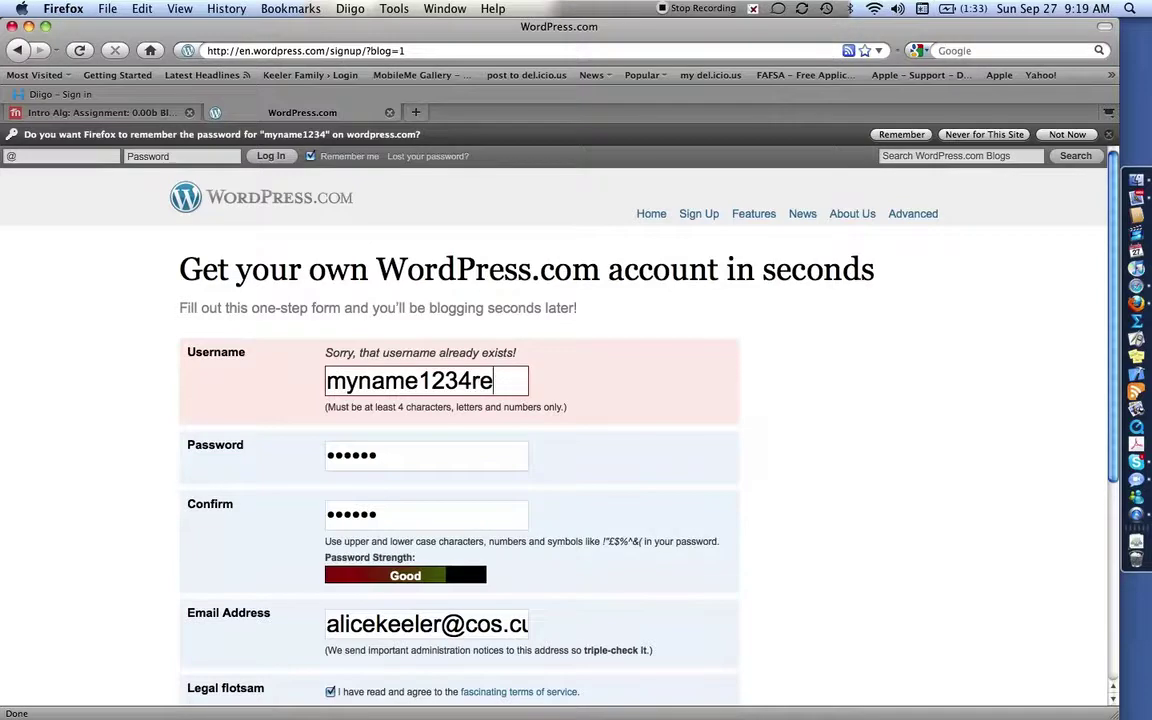
scroll(434, 466, down, 5)
click(214, 488)
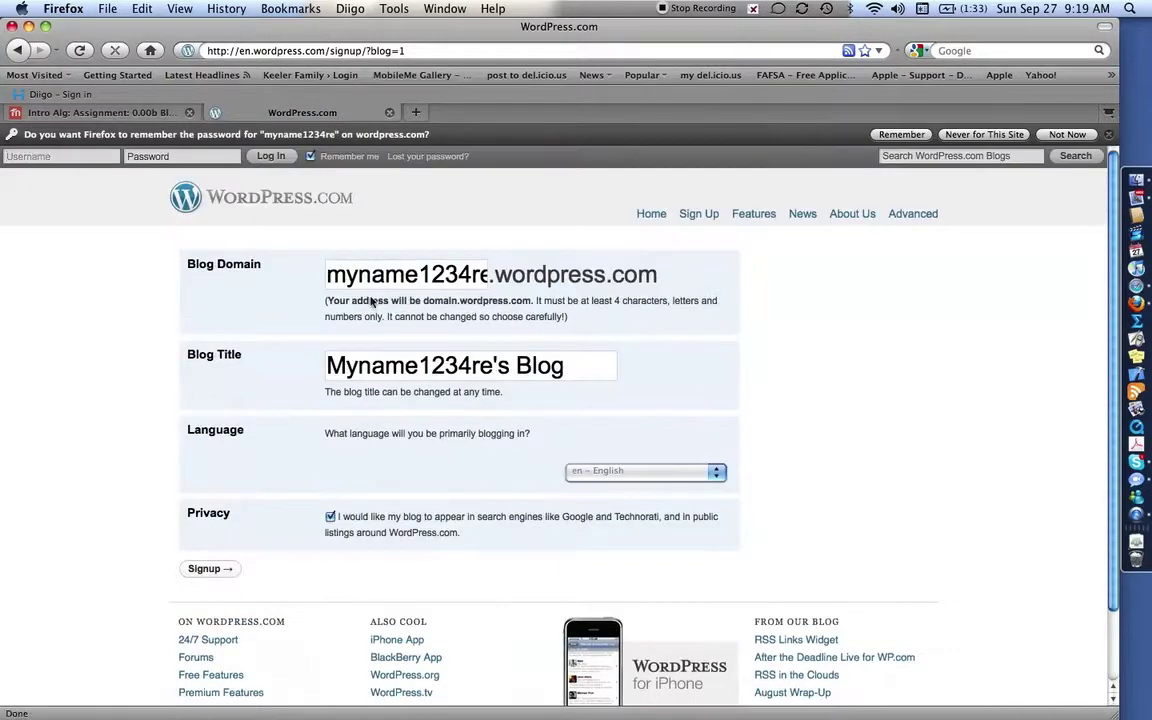
Replace the prefilled blog domain with thisismyblog, correcting a typo.
drag(326, 274, 495, 282)
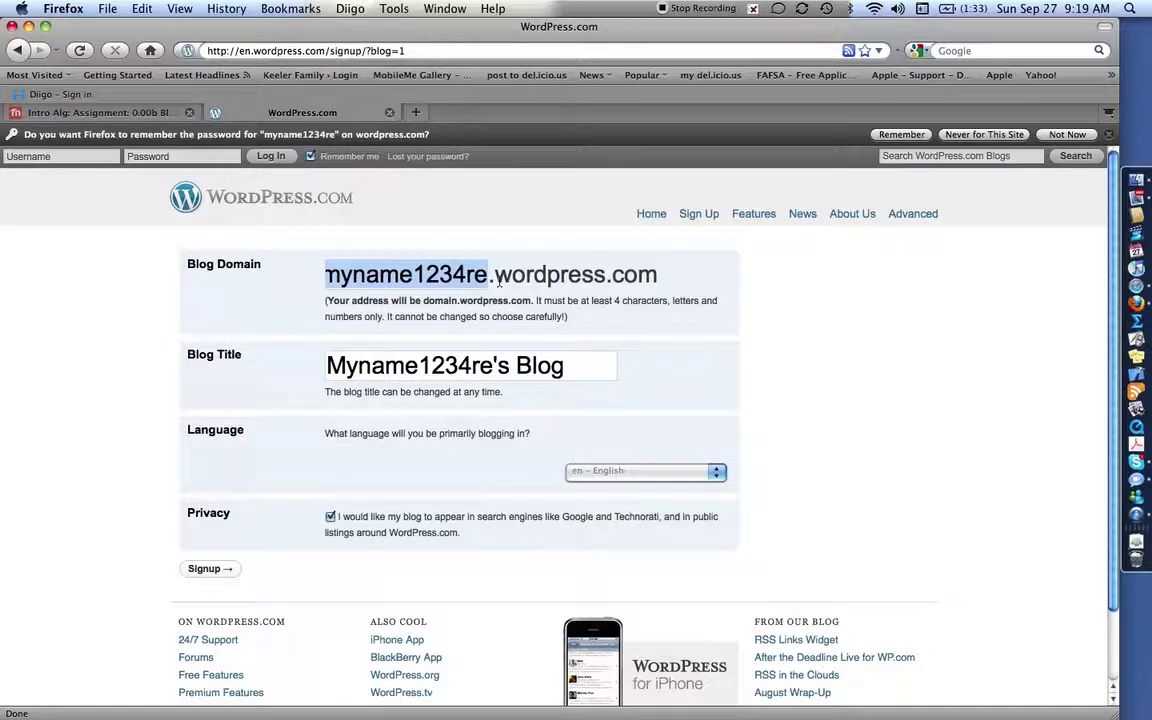
text(thisismyblgo)
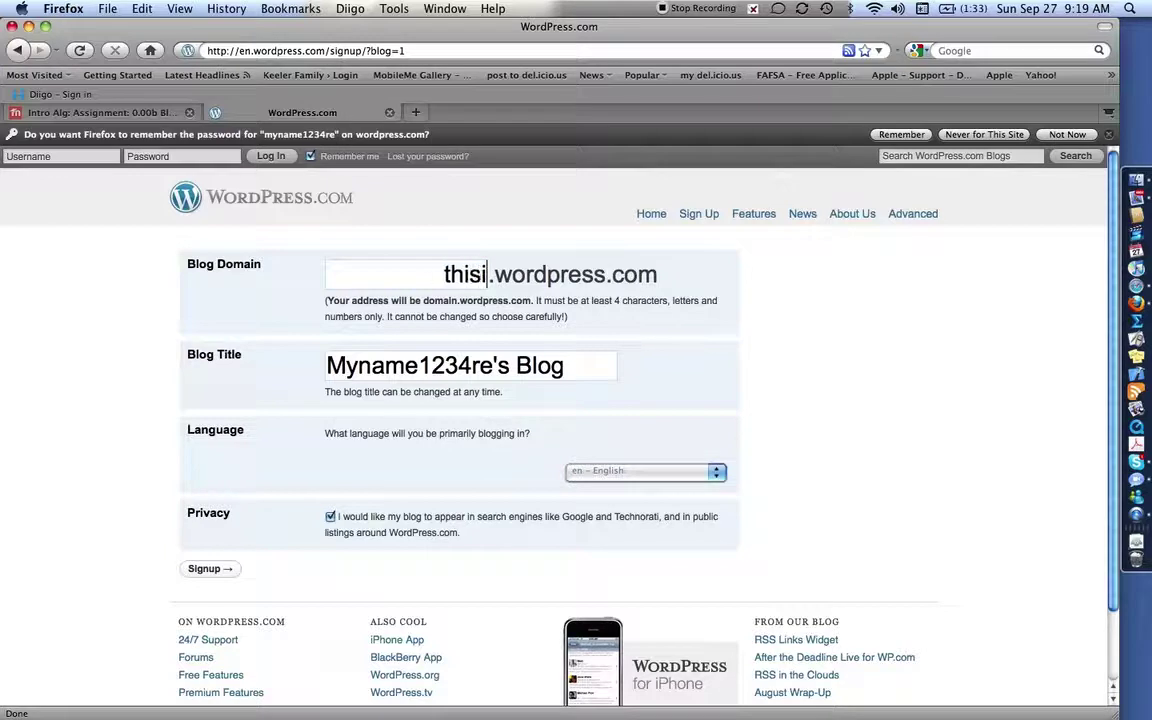
key(BackSpace)
key(BackSpace)
text(og)
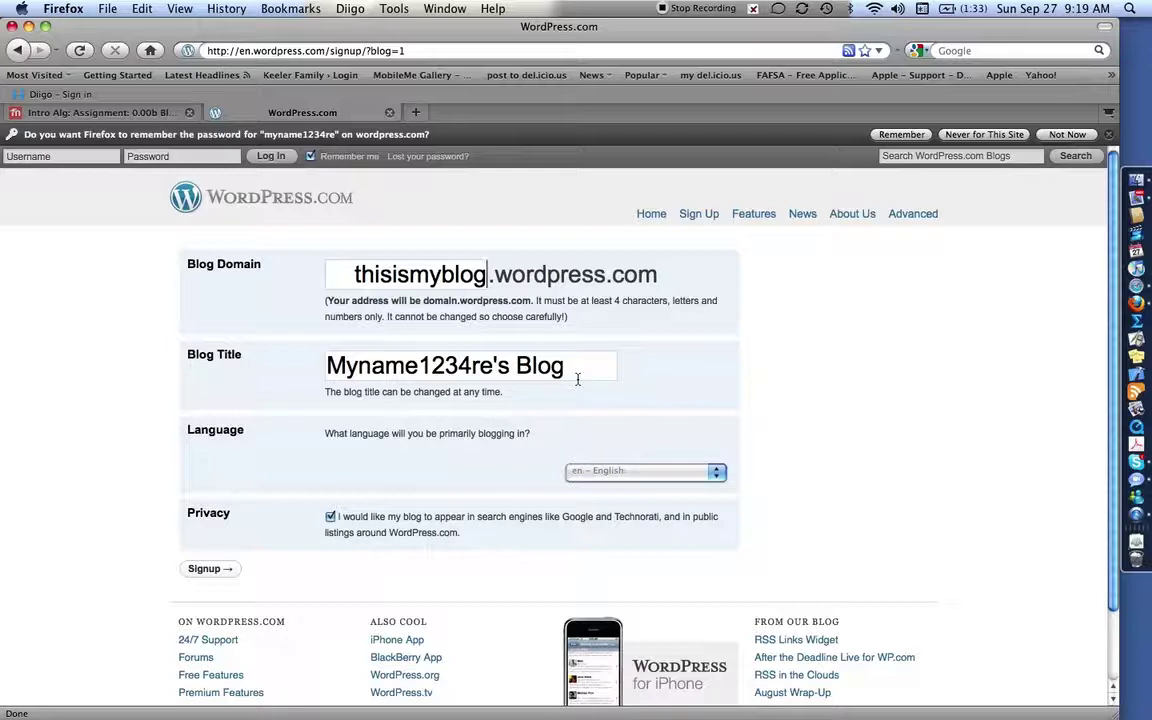
Change the blog title to 'My COS Blog' and look over the rest of the form.
drag(582, 368, 312, 372)
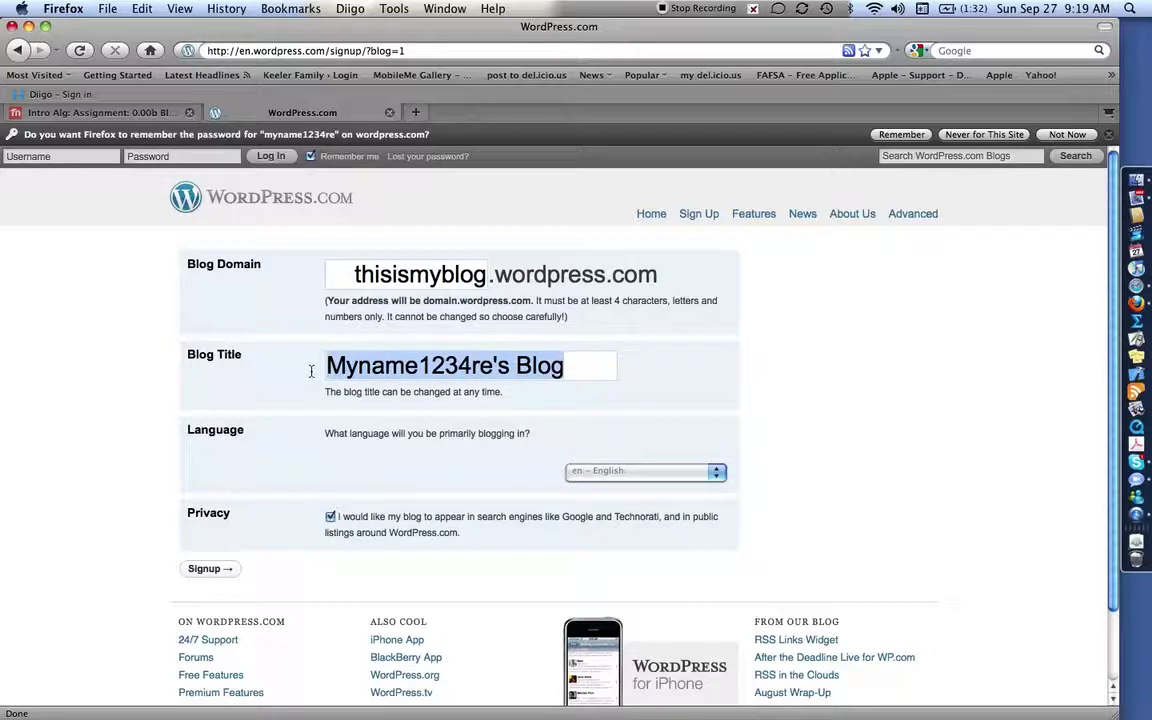
key(BackSpace)
text(My COS Blog)
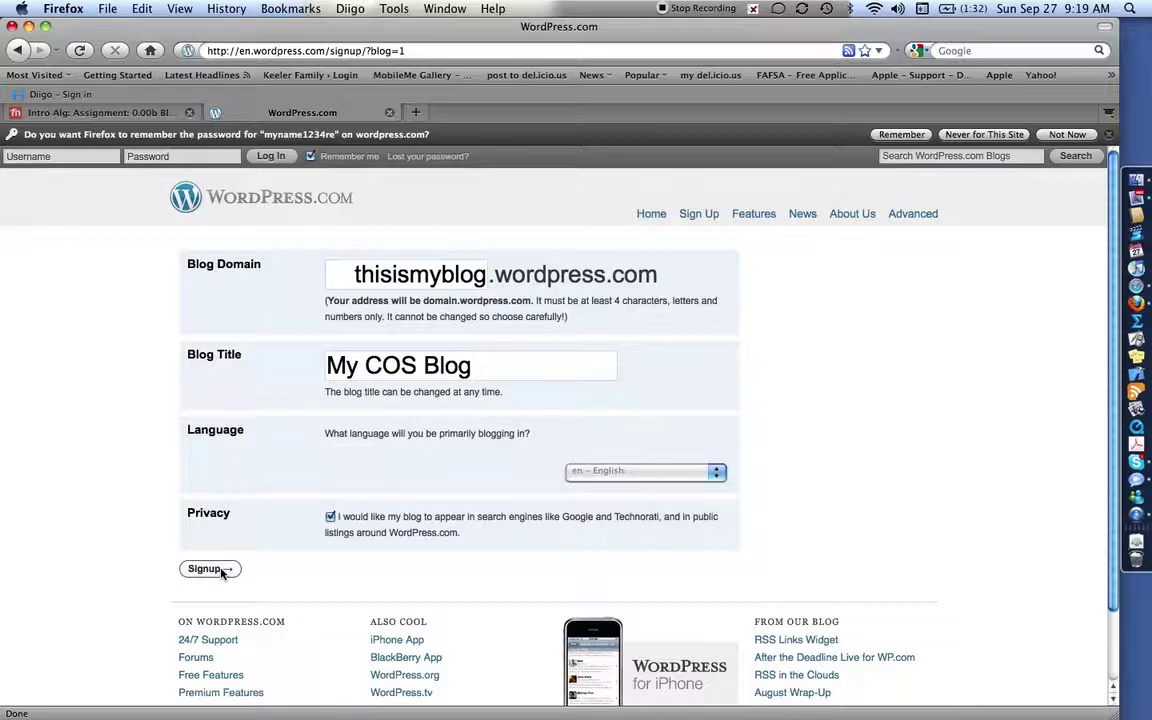
scroll(463, 586, down, 2)
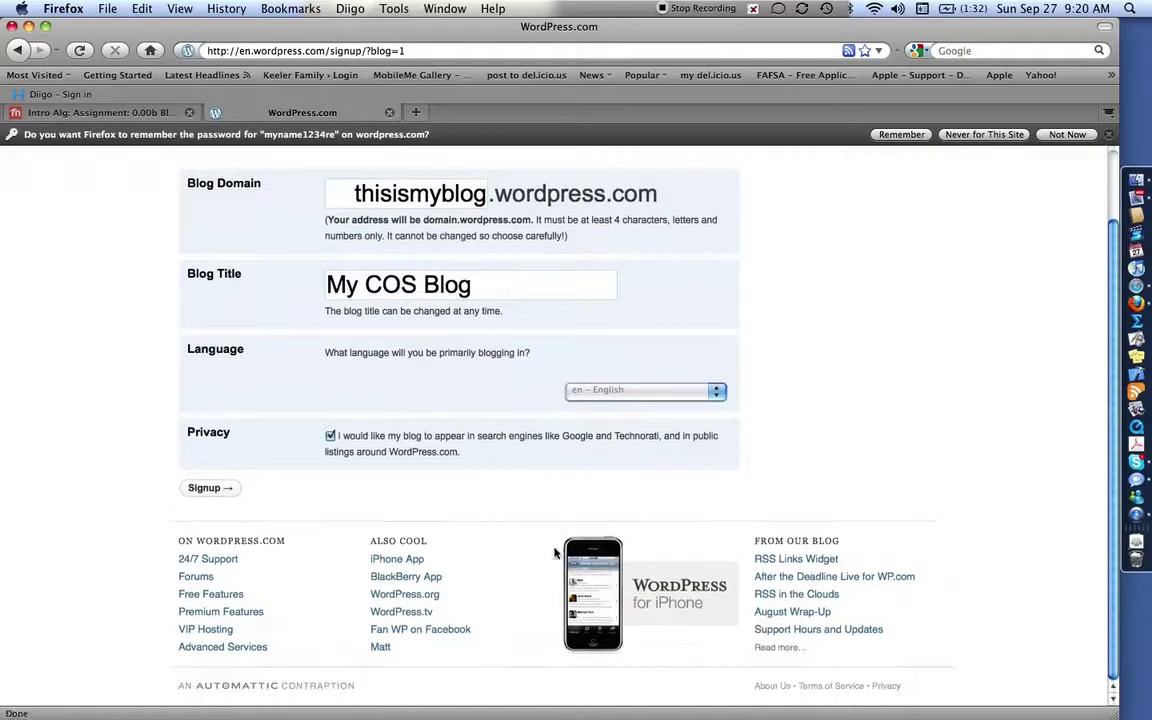
scroll(575, 581, up, 2)
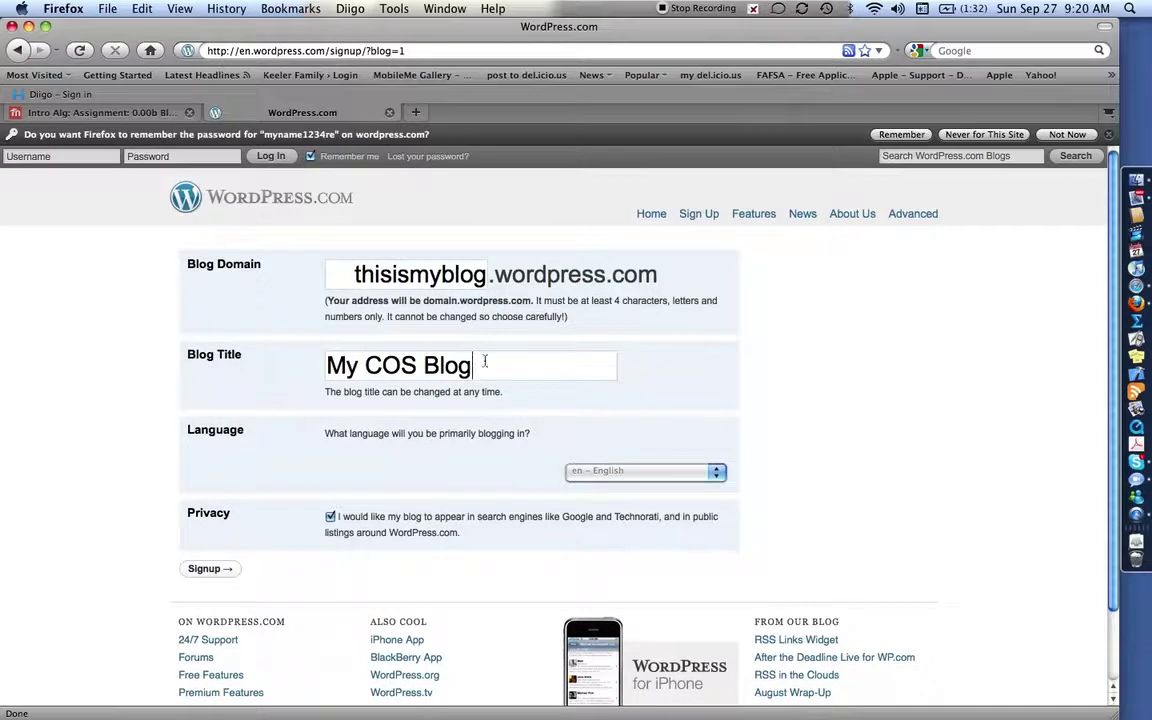
Load the wp-admin dashboard of the Algebra blog on selfservebaker.com.
click(423, 50)
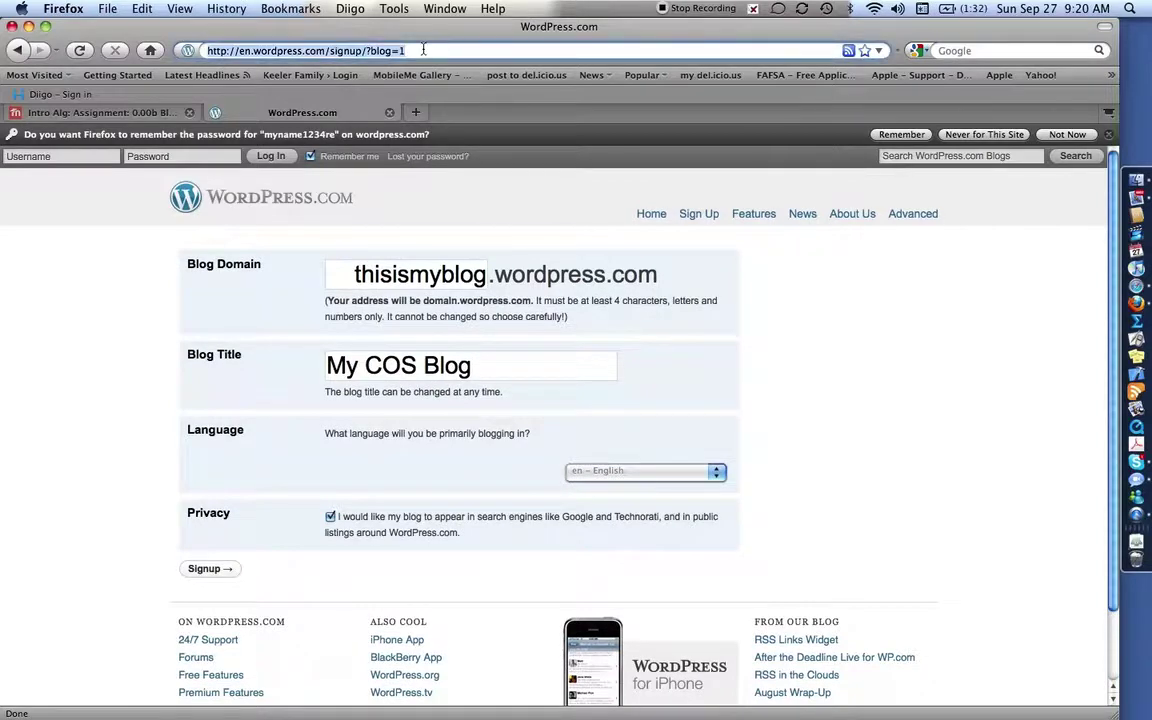
text(www.selfservebaker.)
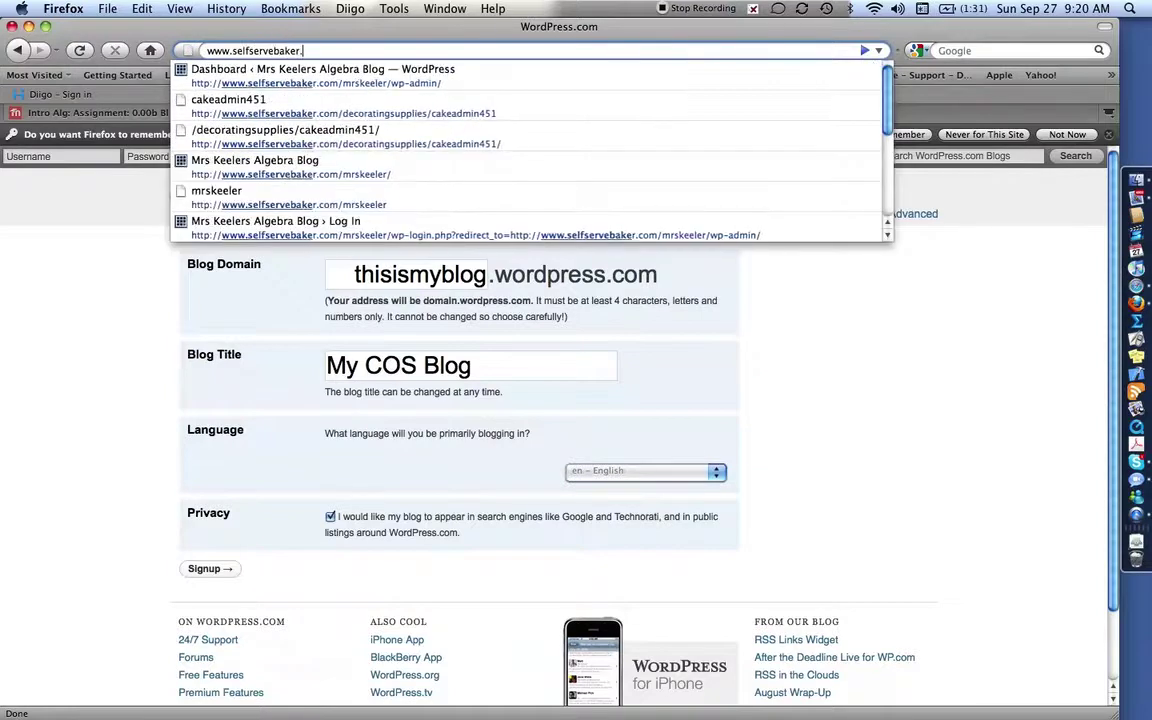
text(com)
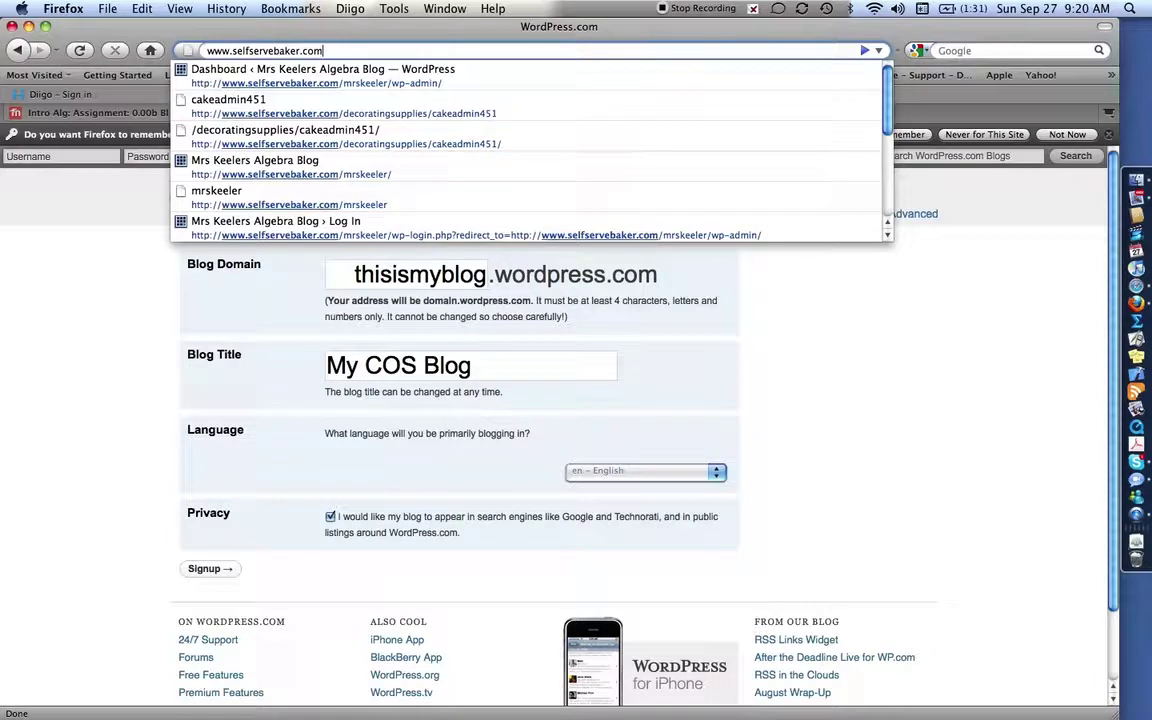
text(/mrskee)
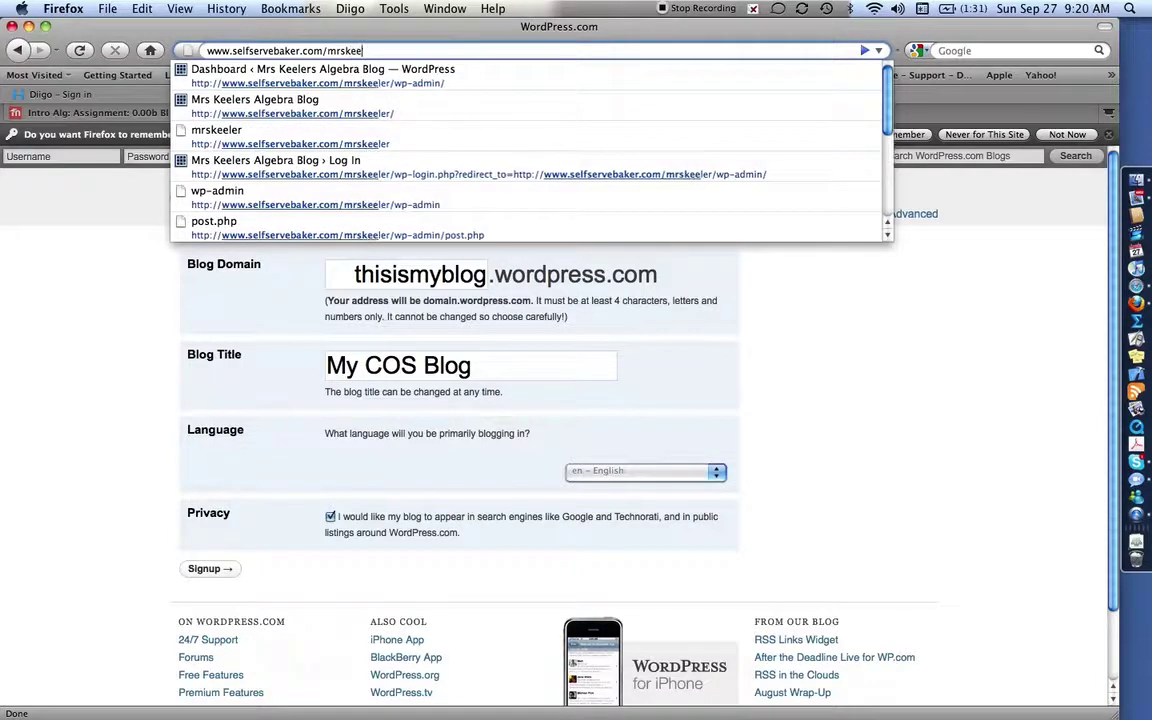
text(ler/wp)
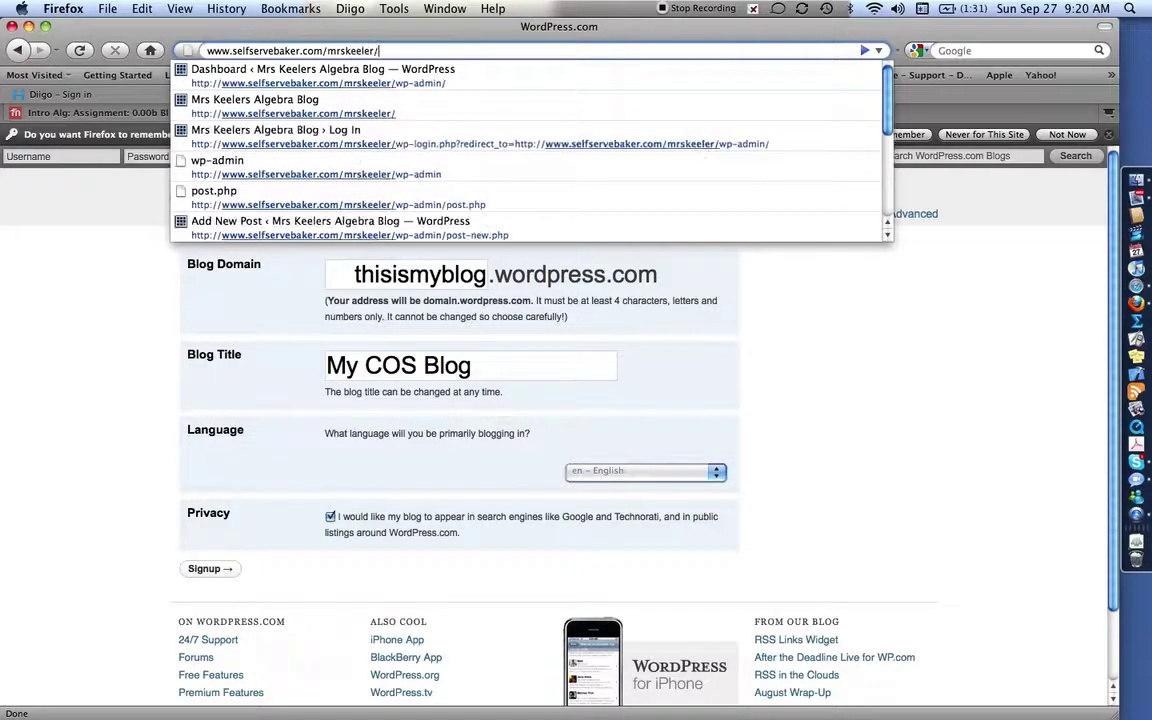
text(-admin)
key(Return)
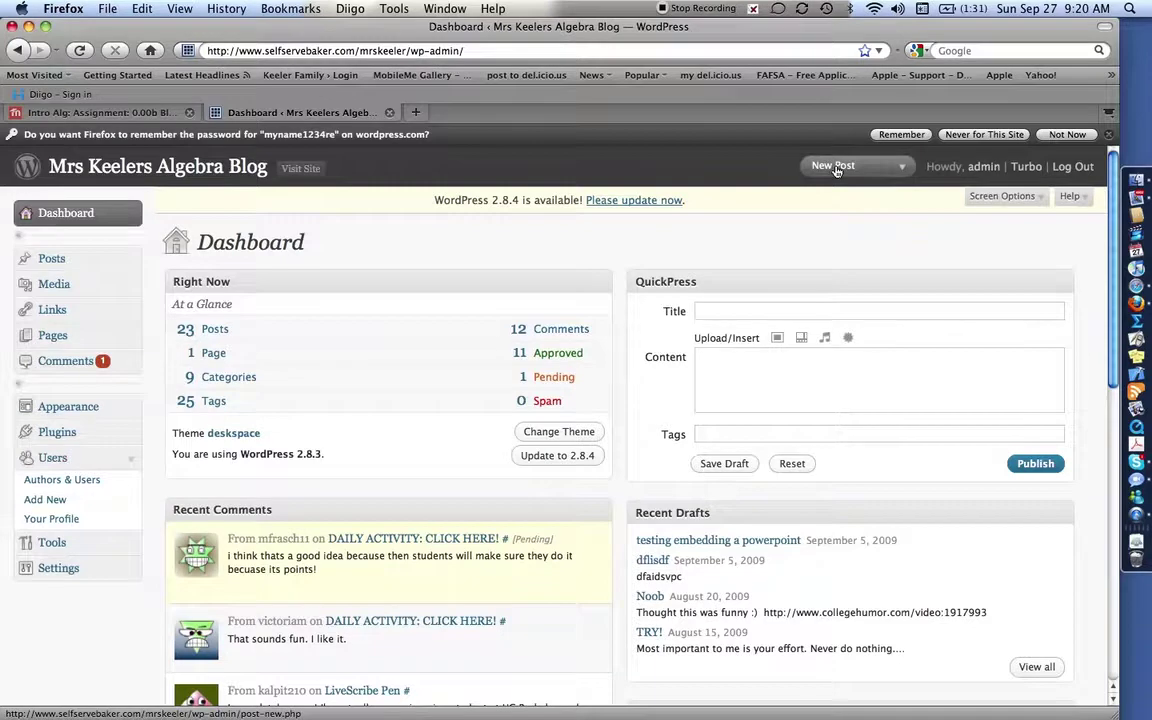
Create a new post titled 'TEST POST' whose body begins 'Here is my information'.
click(836, 168)
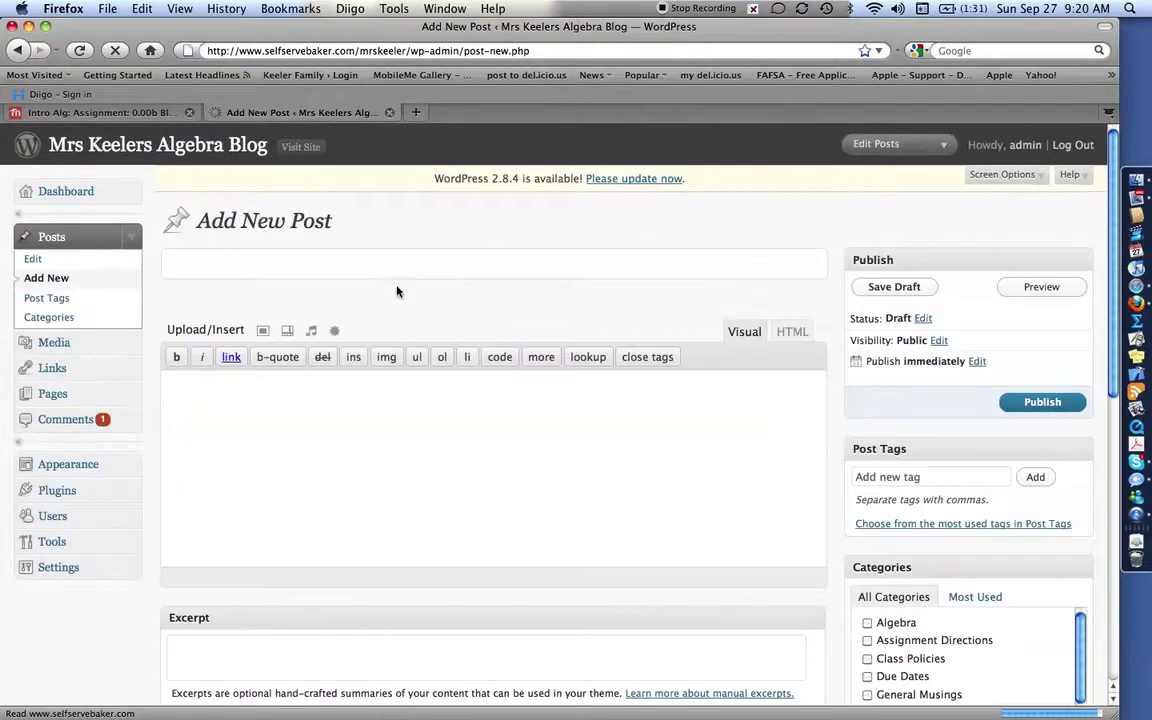
click(378, 270)
text(TEST POST)
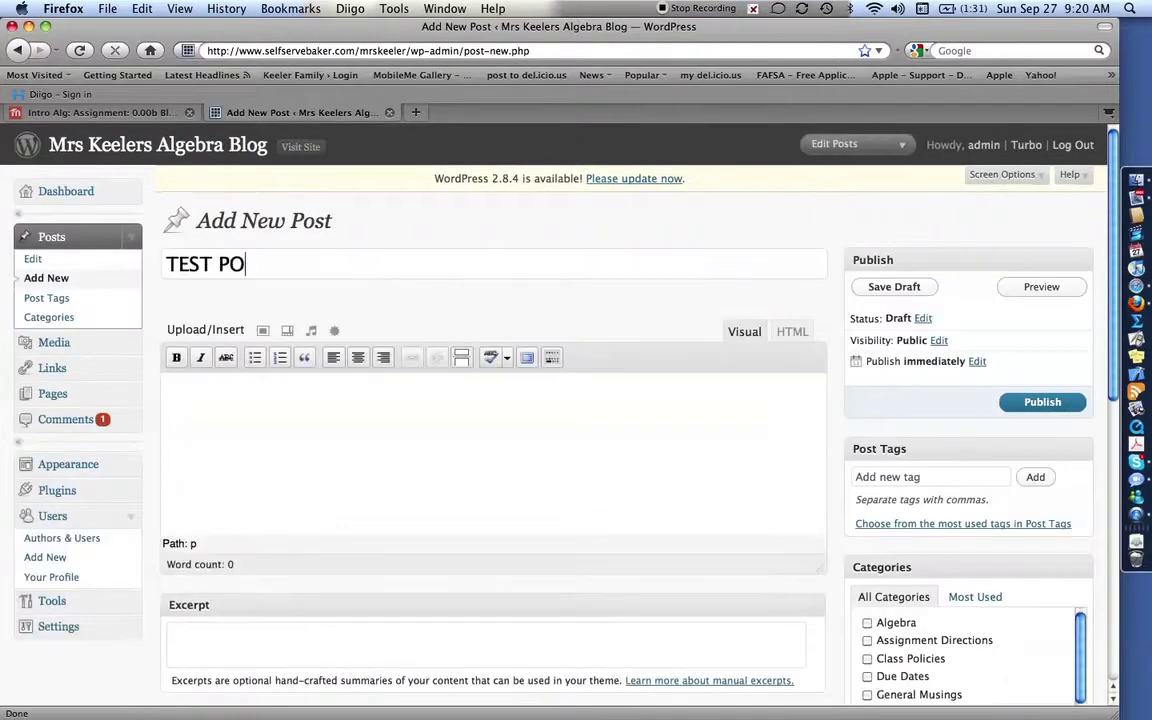
click(348, 443)
text(Here is my information)
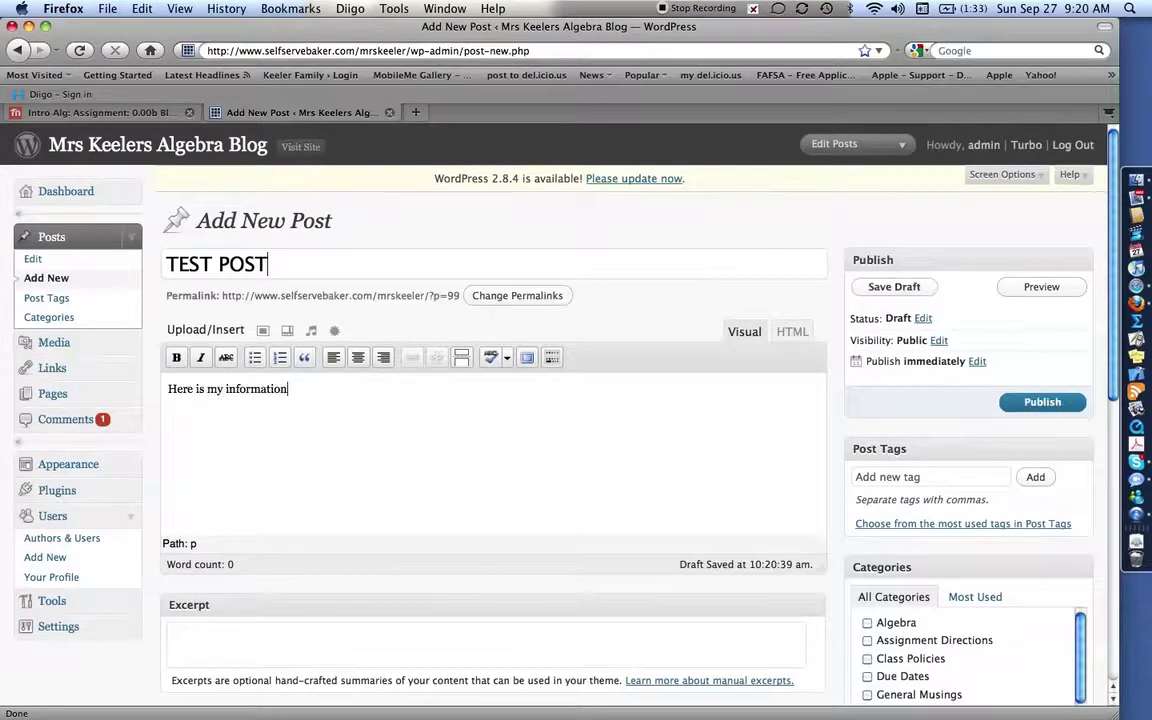
Type the working lines 3x + 1 = 7 -1 -1, 3x = 6, 3 3 and x = 2, then select the -1 -1 line.
key(Return)
text(3x + 1)
text( =)
text(7 )
text(    -1    -1)
key(Return)
text(3x     = 6)
key(Return)
text(3   )
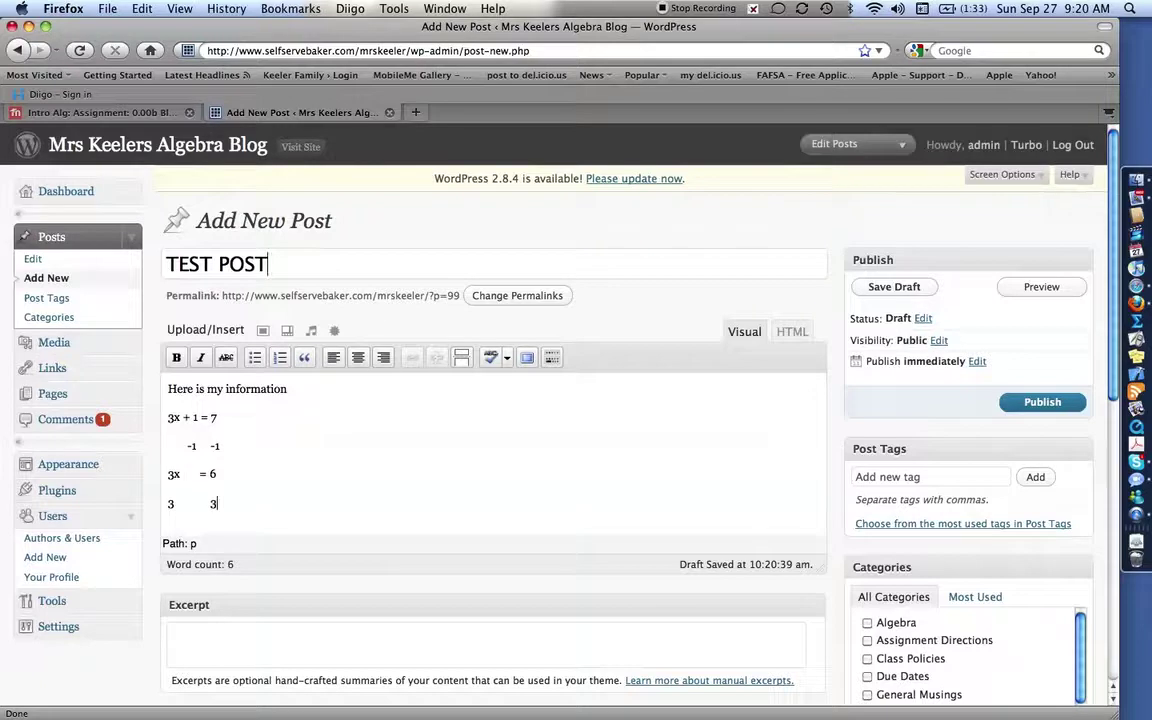
text(     3)
key(Return)
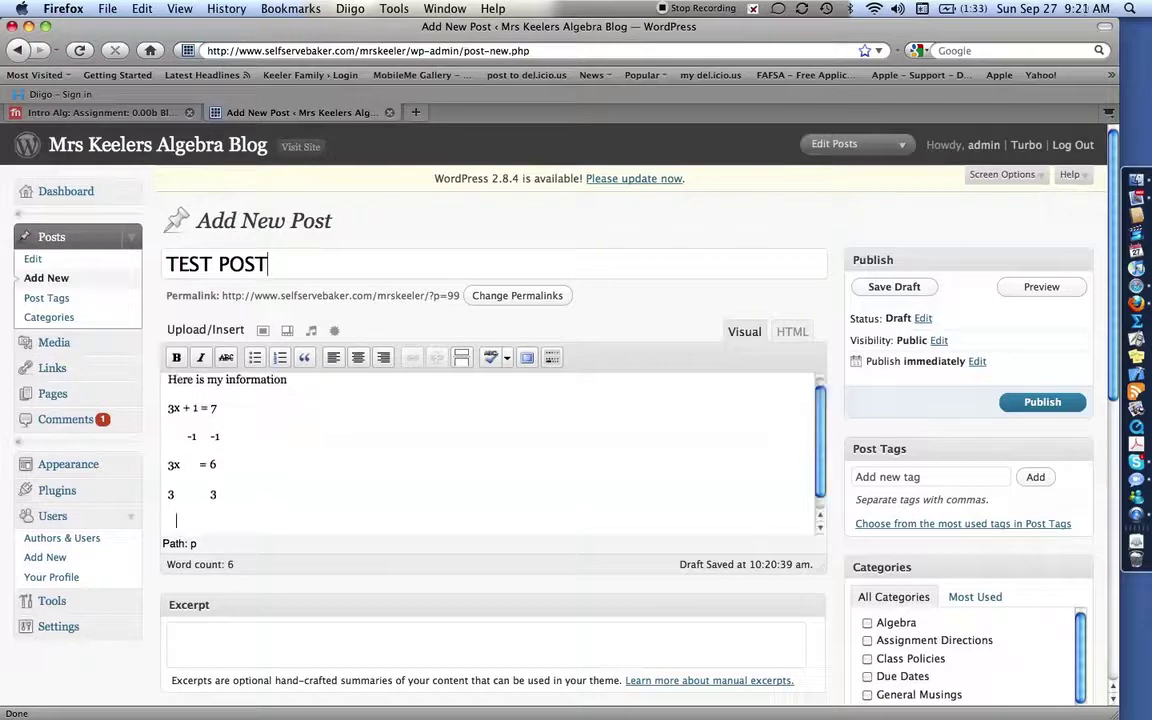
text(x = 2)
click(229, 437)
drag(229, 437, 152, 437)
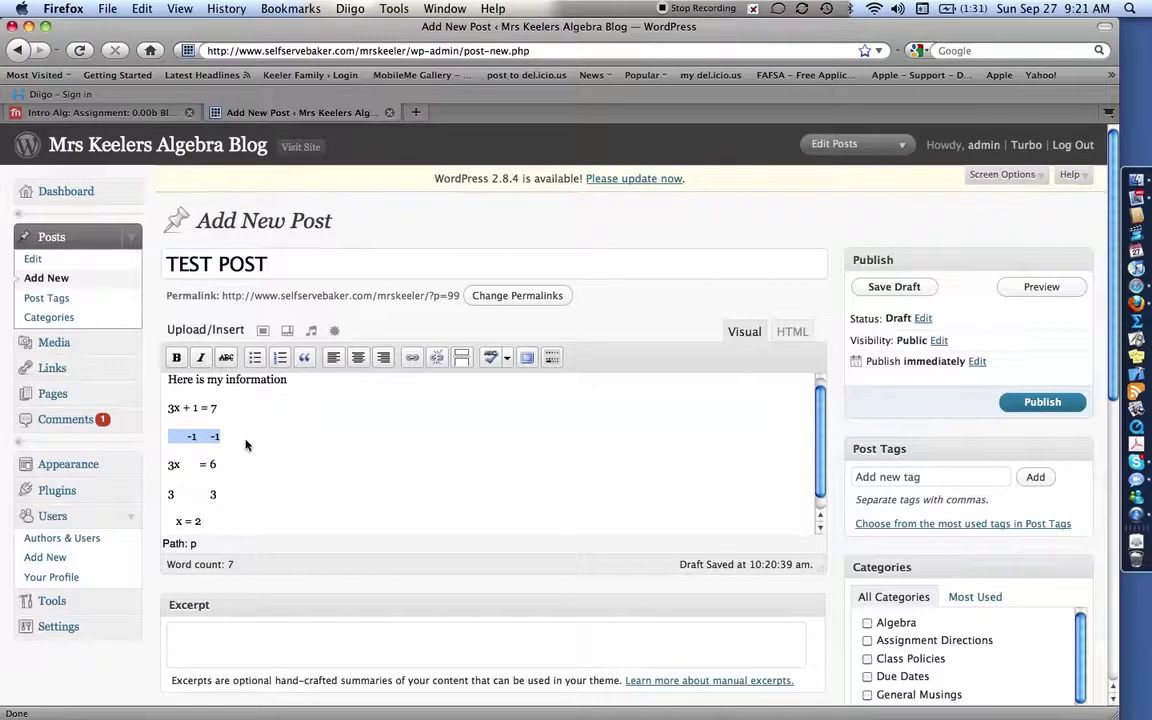
click(343, 438)
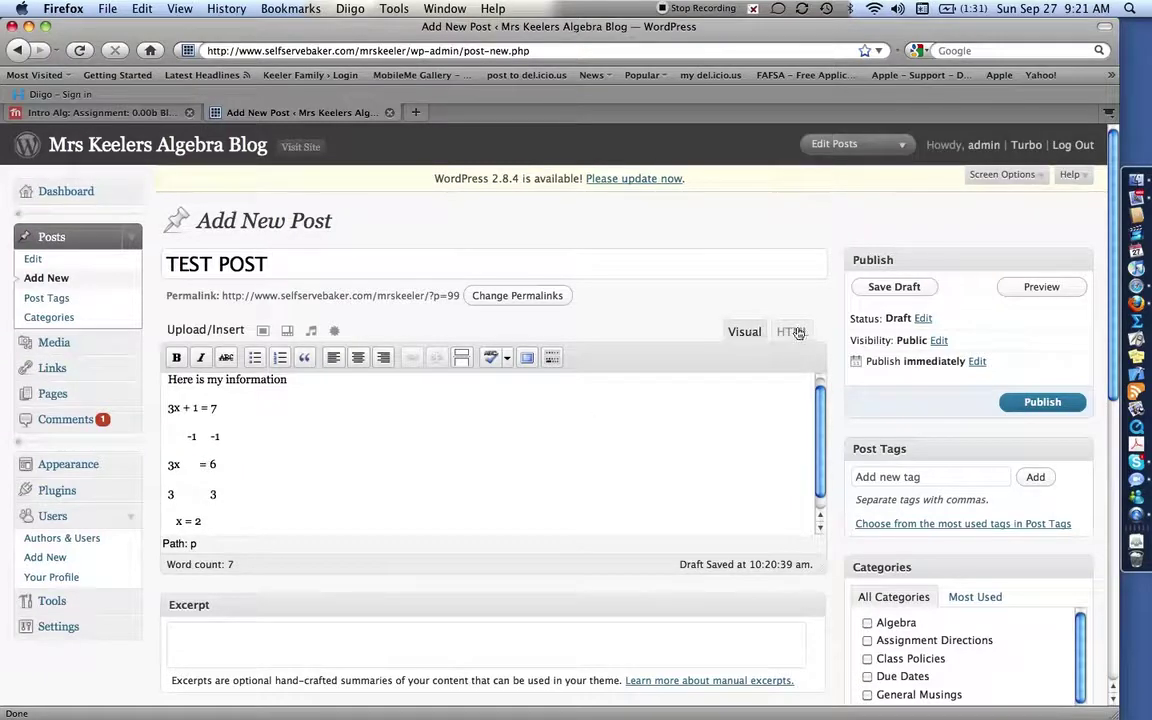
In the HTML view, wrap the -1 -1 line in <u> underline tags.
click(794, 332)
scroll(458, 407, down, 1)
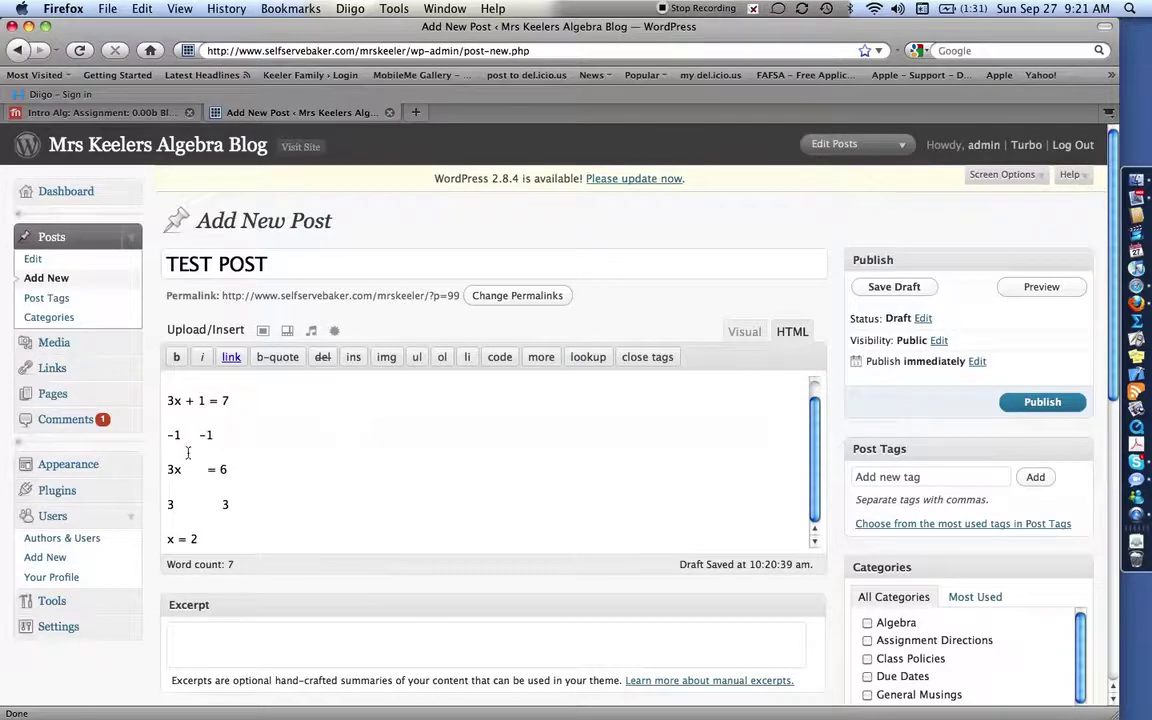
drag(166, 435, 239, 440)
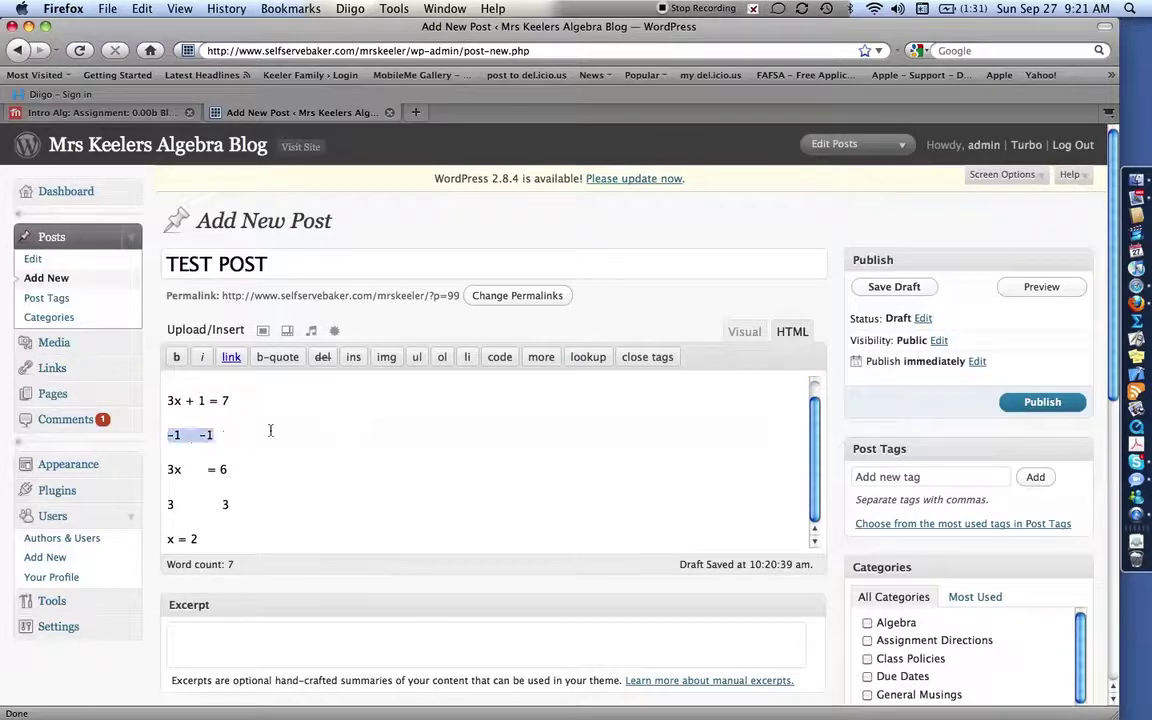
click(417, 357)
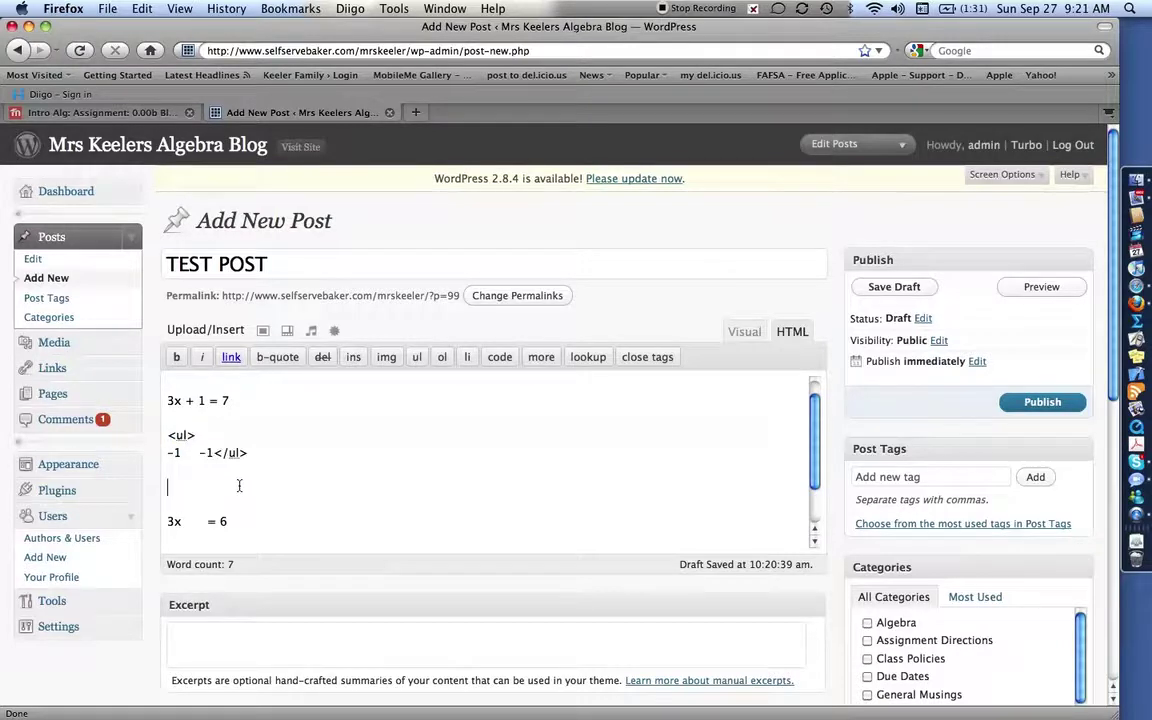
Add <u></u> underline tags around the 3x and the 6 of 3x = 6.
scroll(239, 486, down, 1)
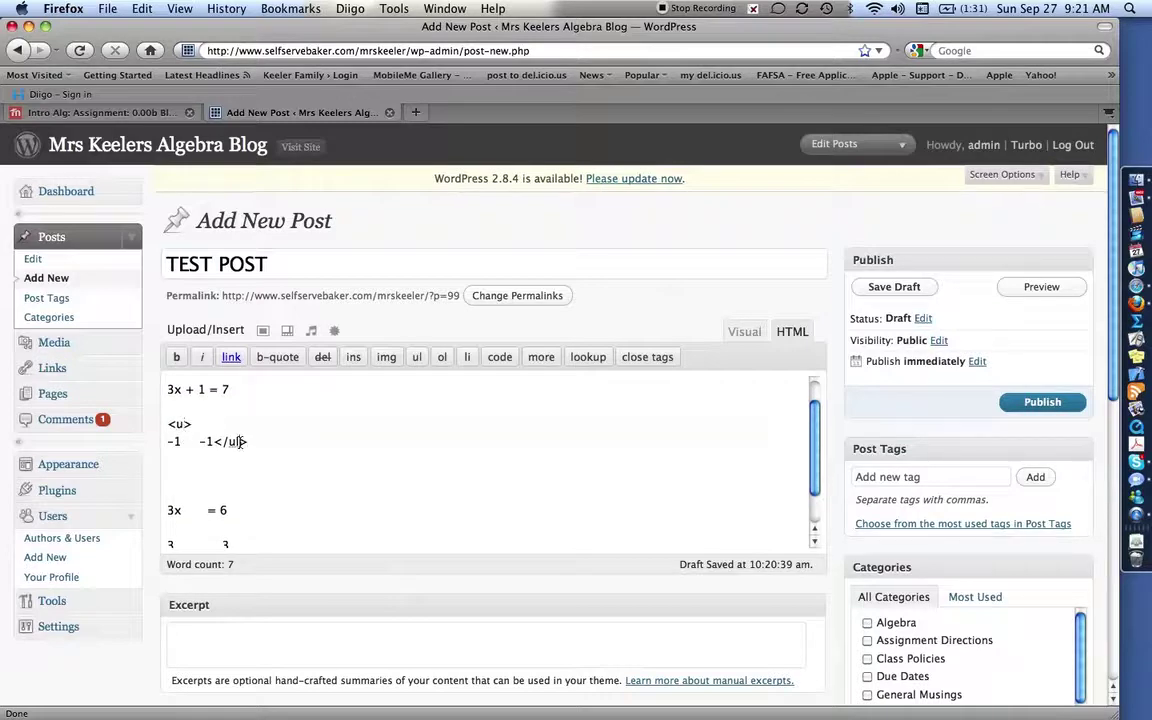
scroll(211, 465, down, 4)
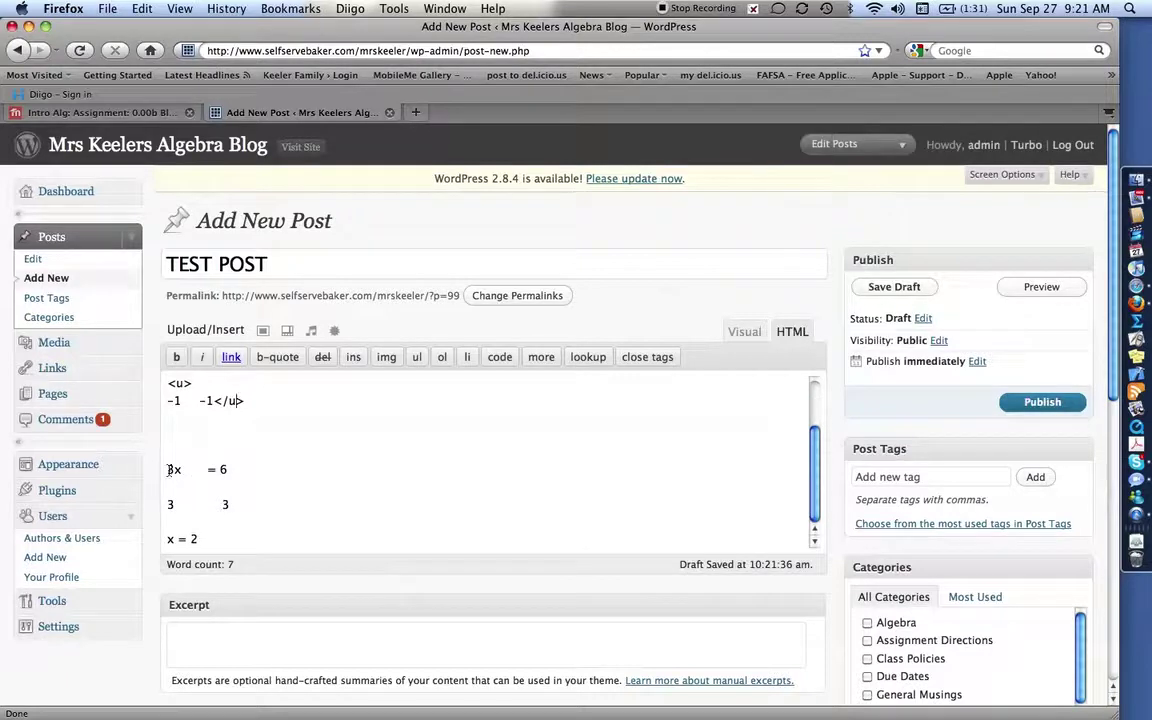
click(168, 469)
text(<y)
key(BackSpace)
text(u>)
click(207, 469)
text(</u>)
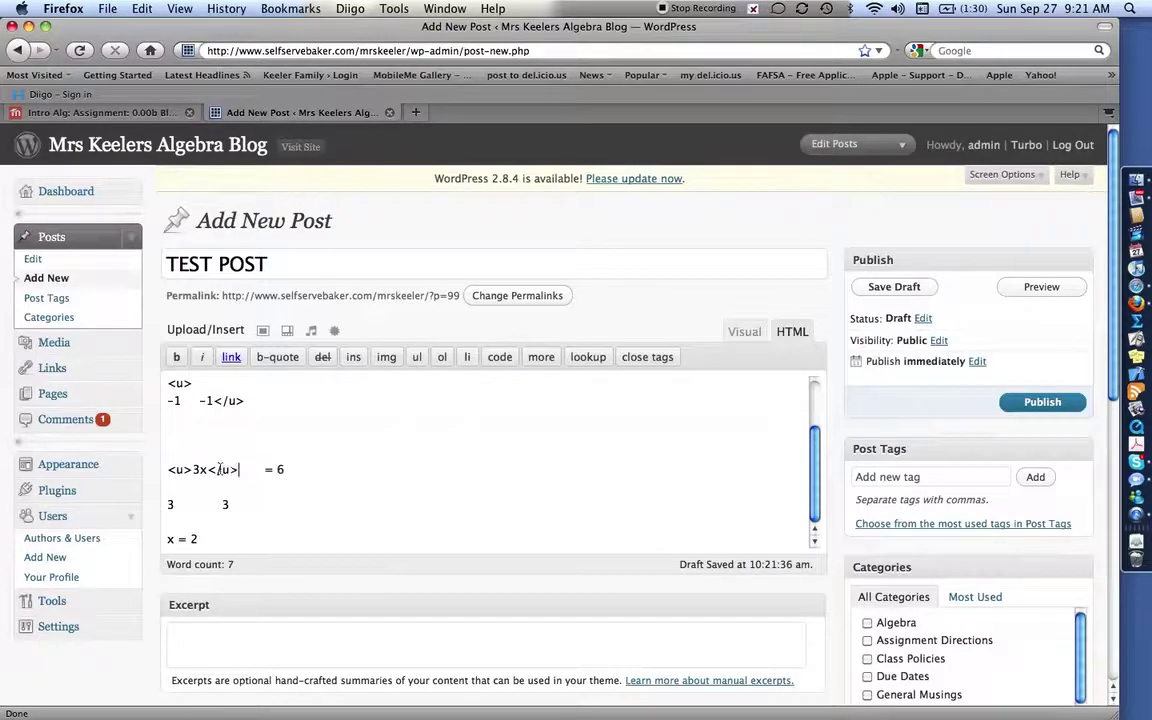
click(276, 469)
text(<u>)
text(</)
text(u>6</u>)
Return to the Visual view and add an empty line below x = 2.
click(745, 332)
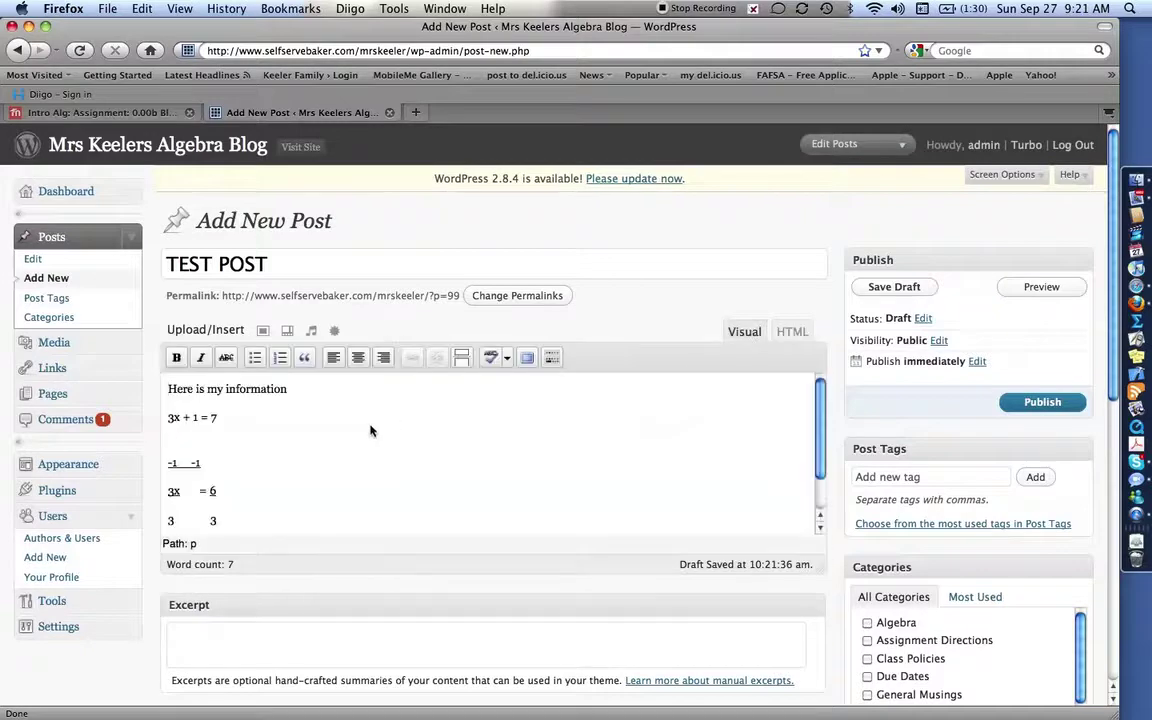
scroll(371, 432, down, 1)
scroll(369, 432, down, 1)
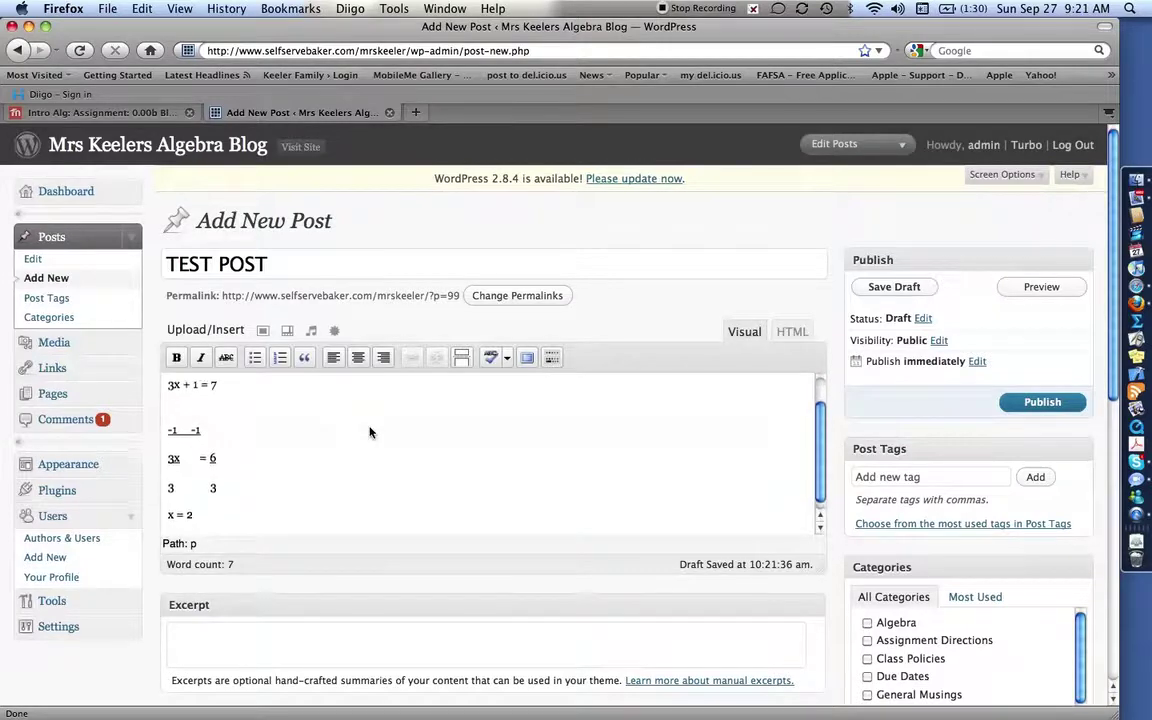
click(253, 508)
key(Return)
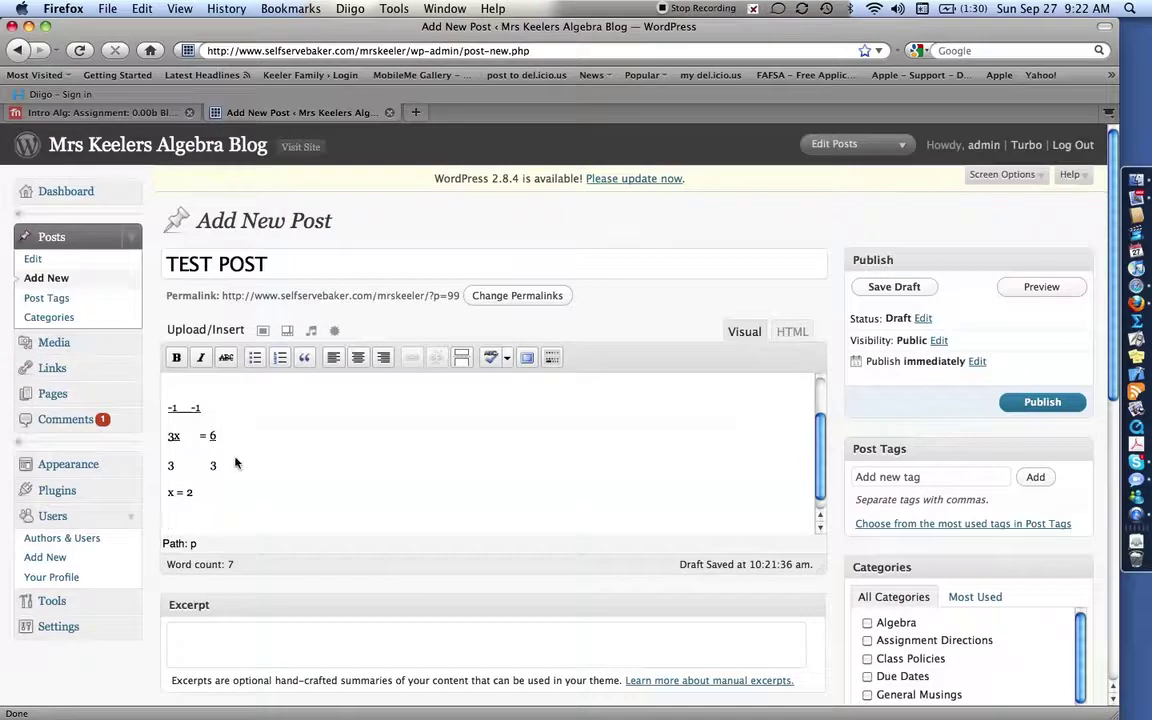
Upload algebralso.jpg and insert it into the post below x = 2.
click(264, 335)
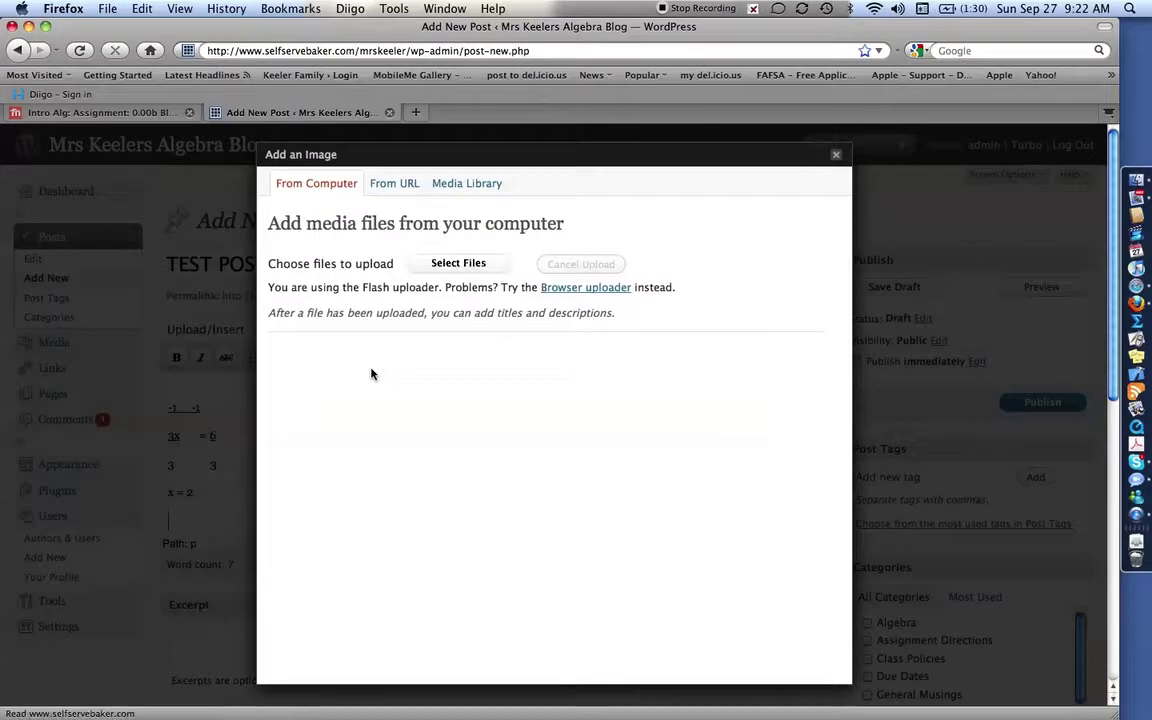
click(445, 262)
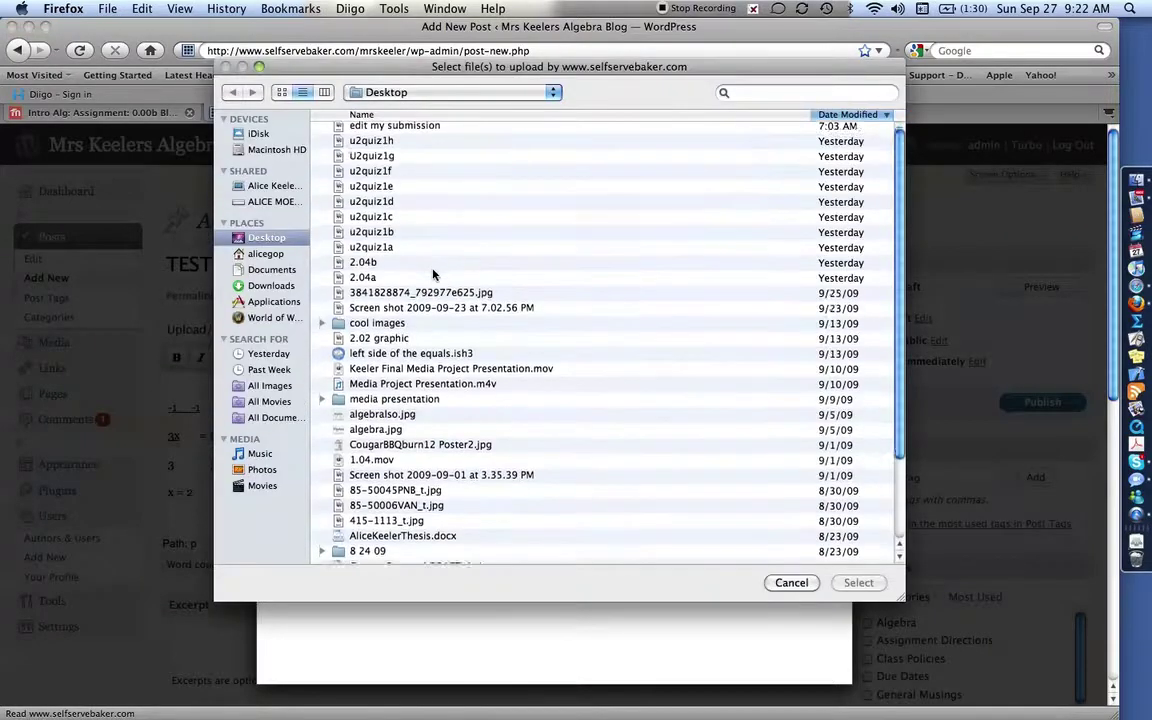
scroll(433, 273, down, 3)
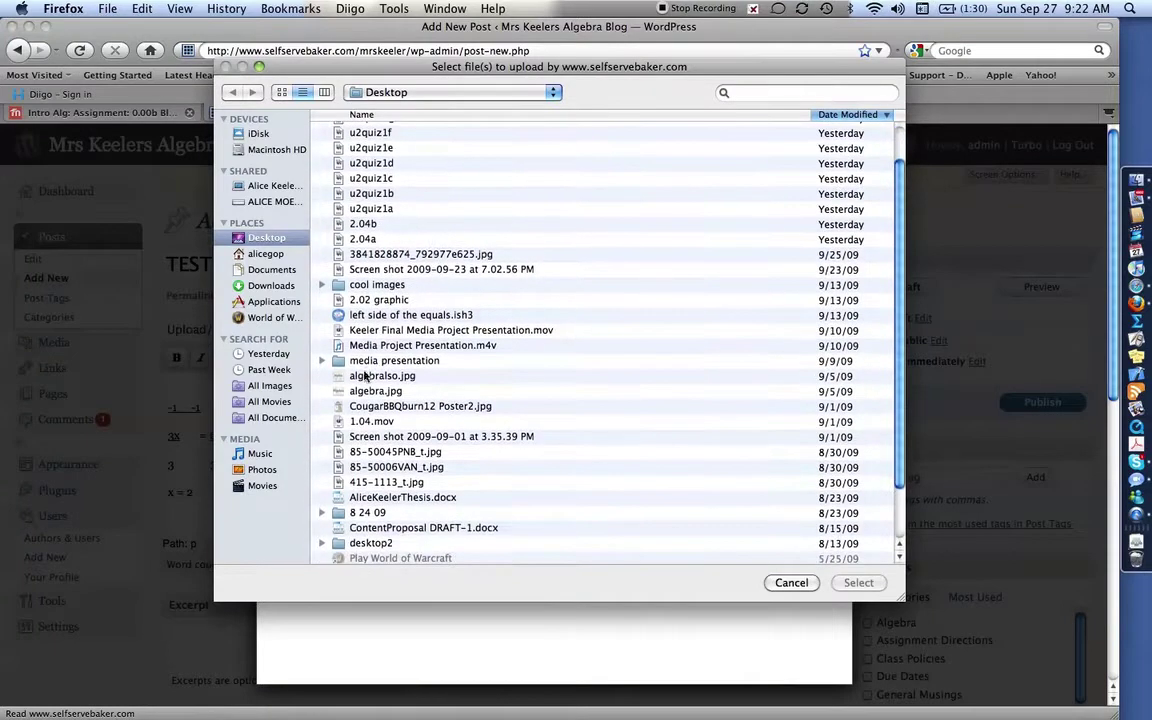
double_click(341, 377)
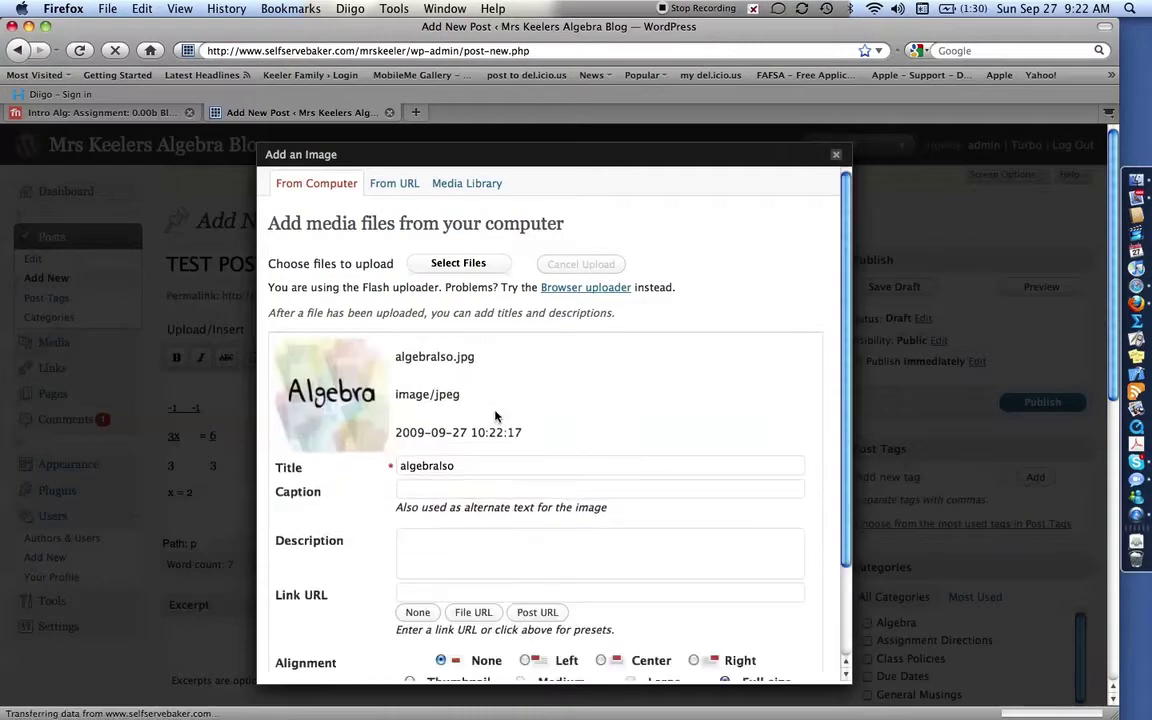
scroll(495, 415, down, 3)
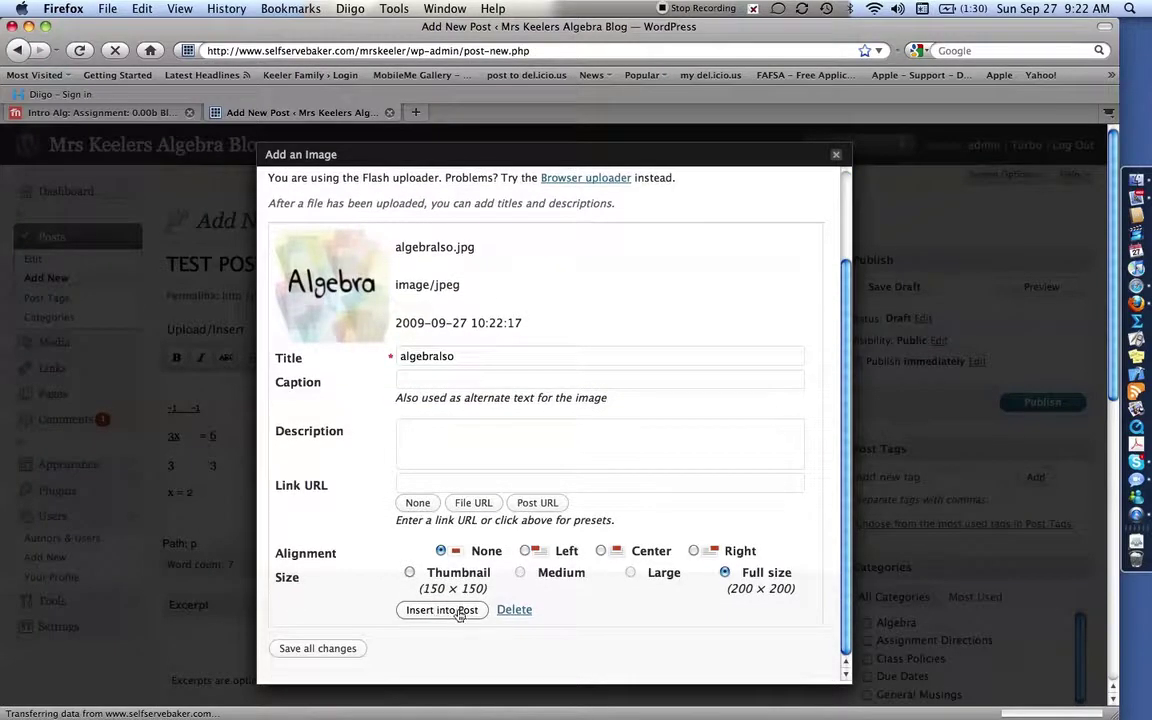
click(442, 610)
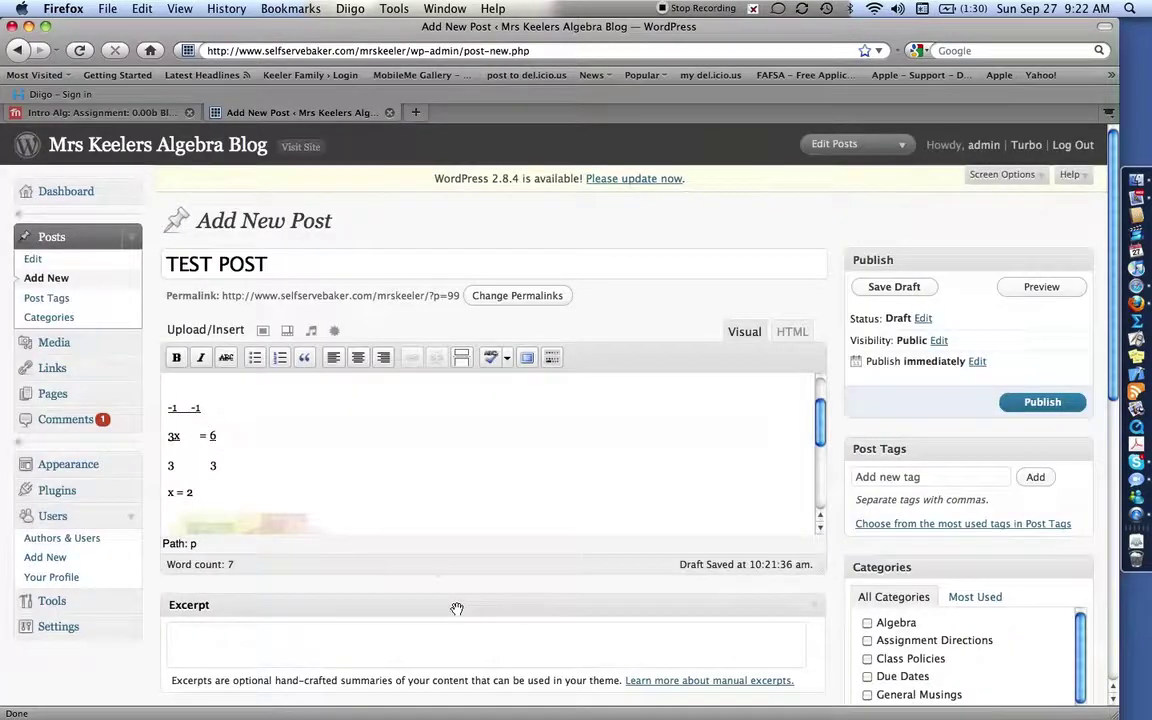
Scroll through the TEST POST draft to check the image and the underlined working.
scroll(360, 466, down, 5)
scroll(360, 466, up, 4)
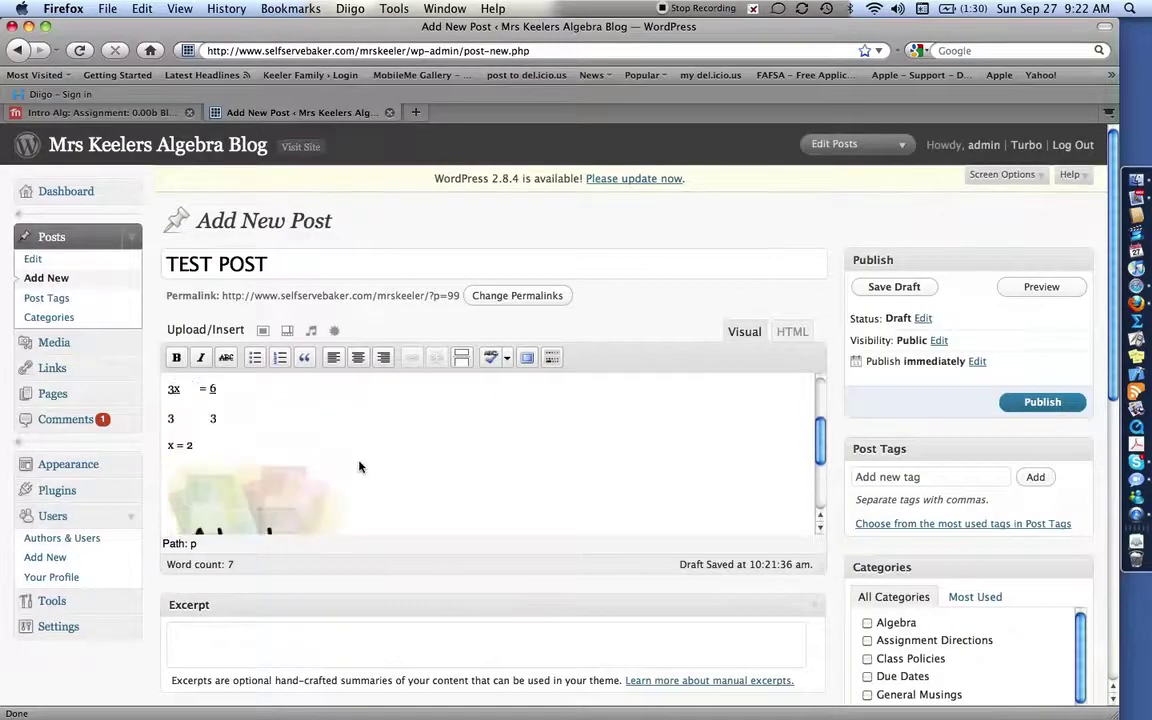
scroll(360, 466, down, 4)
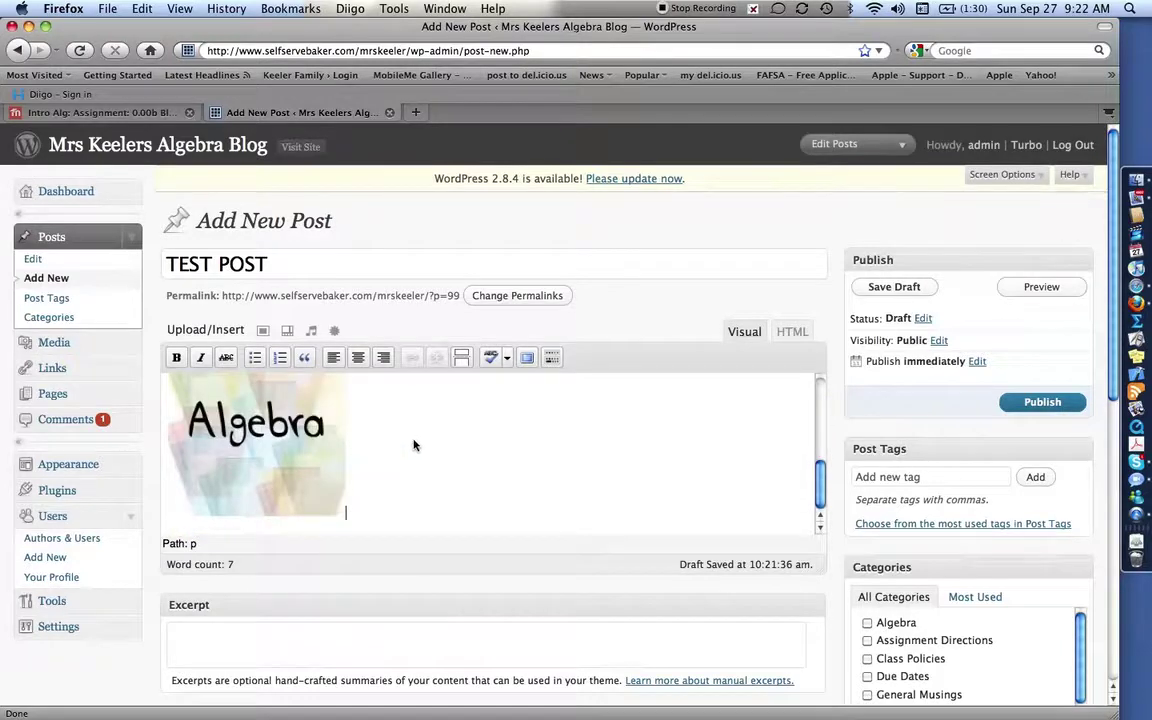
scroll(415, 445, up, 2)
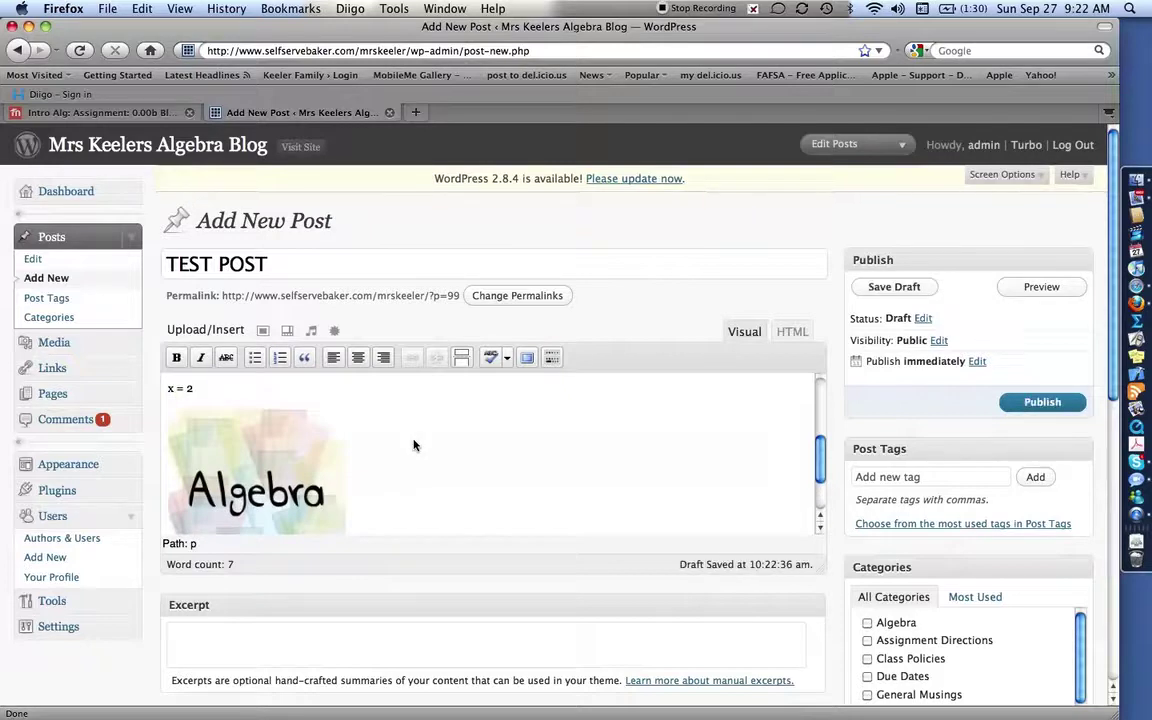
scroll(415, 445, up, 5)
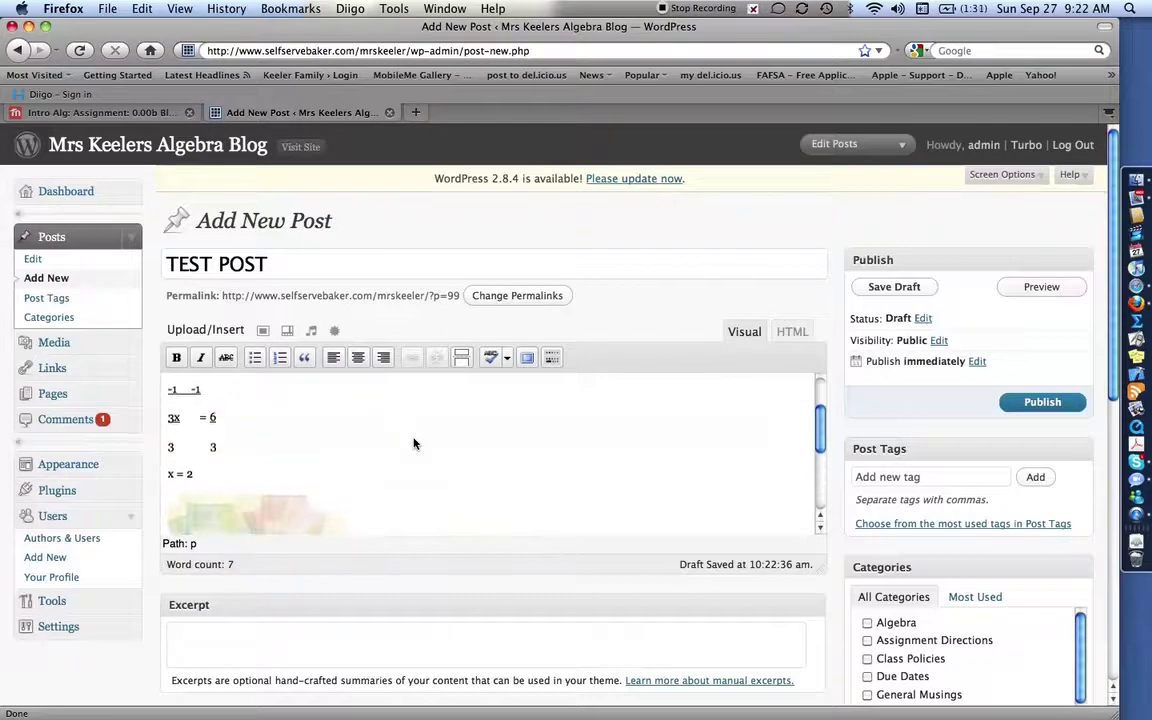
scroll(415, 445, down, 5)
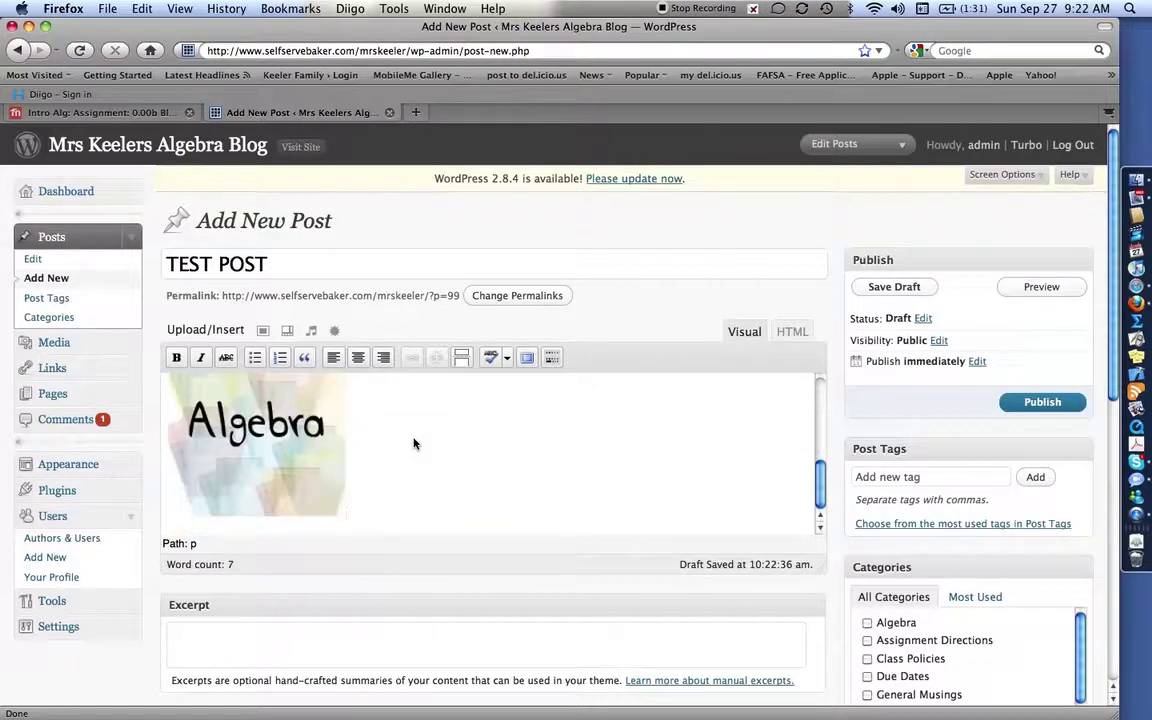
Add the tag 0.00b to the TEST POST.
click(883, 476)
text(0.00b)
click(1035, 478)
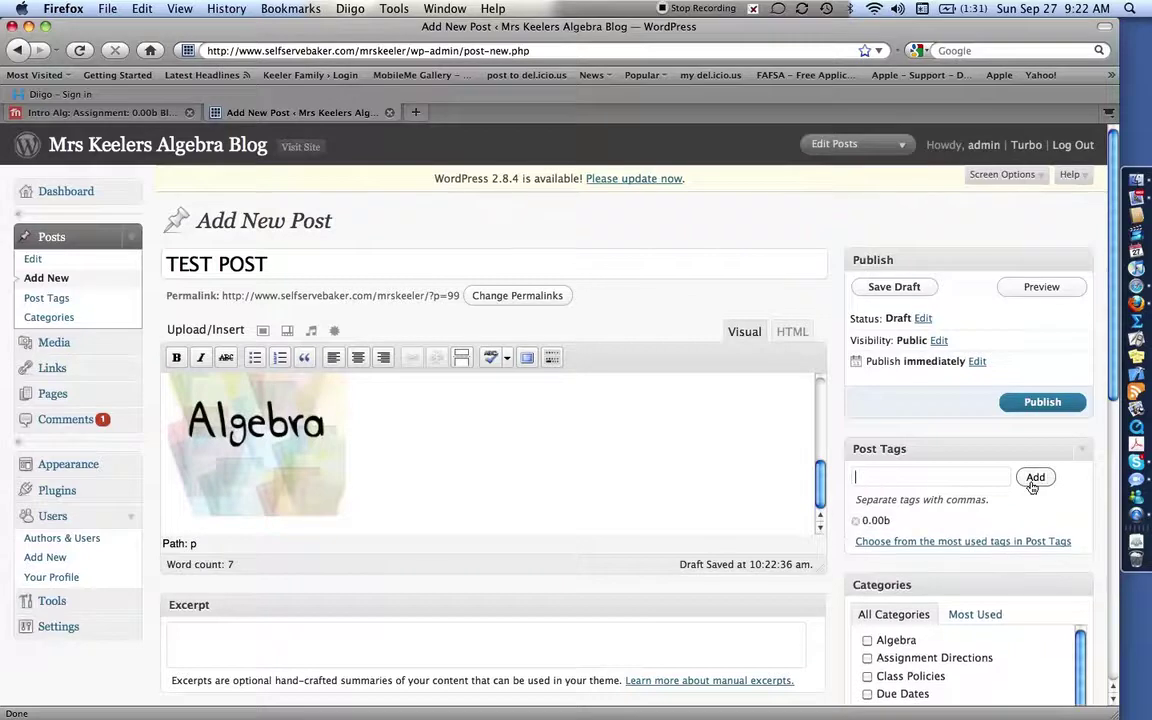
Tick the Algebra category and start a new category named 'algebf'.
scroll(900, 516, down, 5)
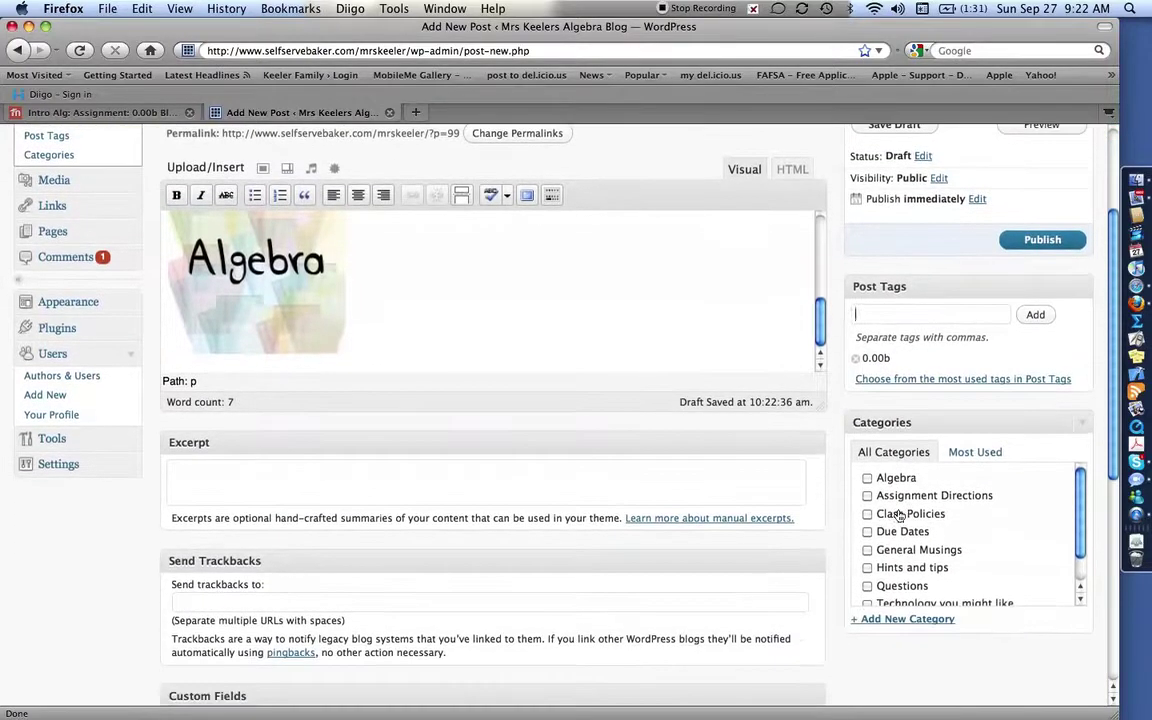
click(868, 478)
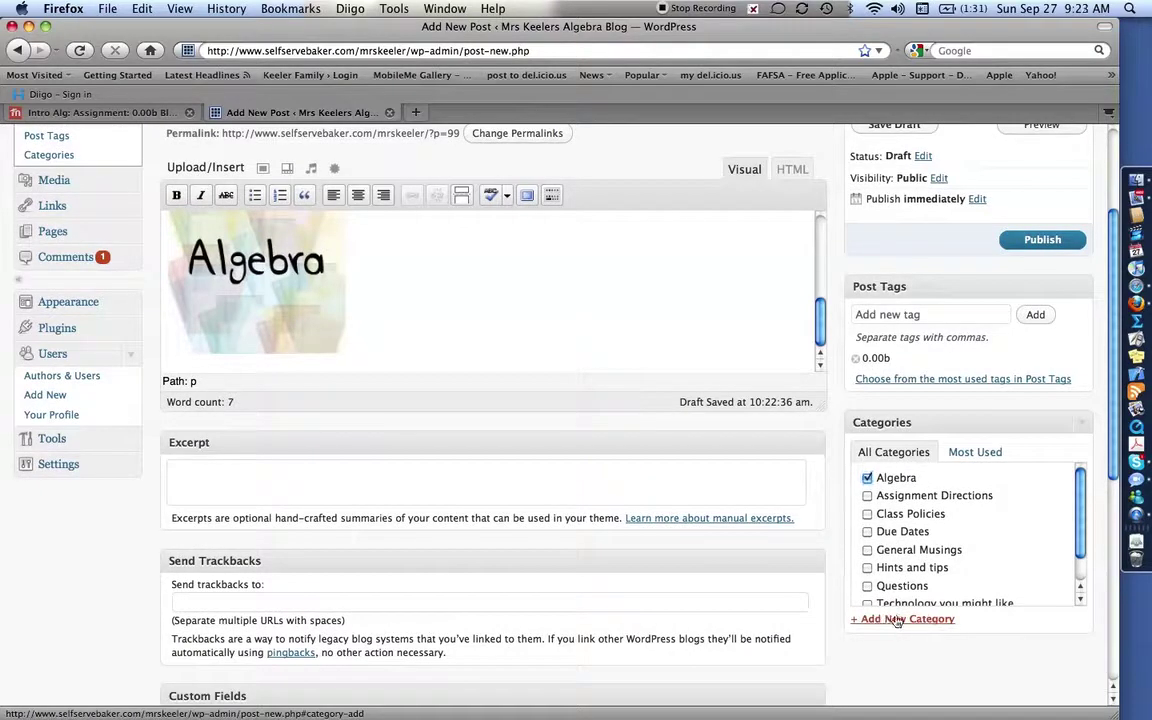
click(897, 620)
click(911, 645)
text(algebf)
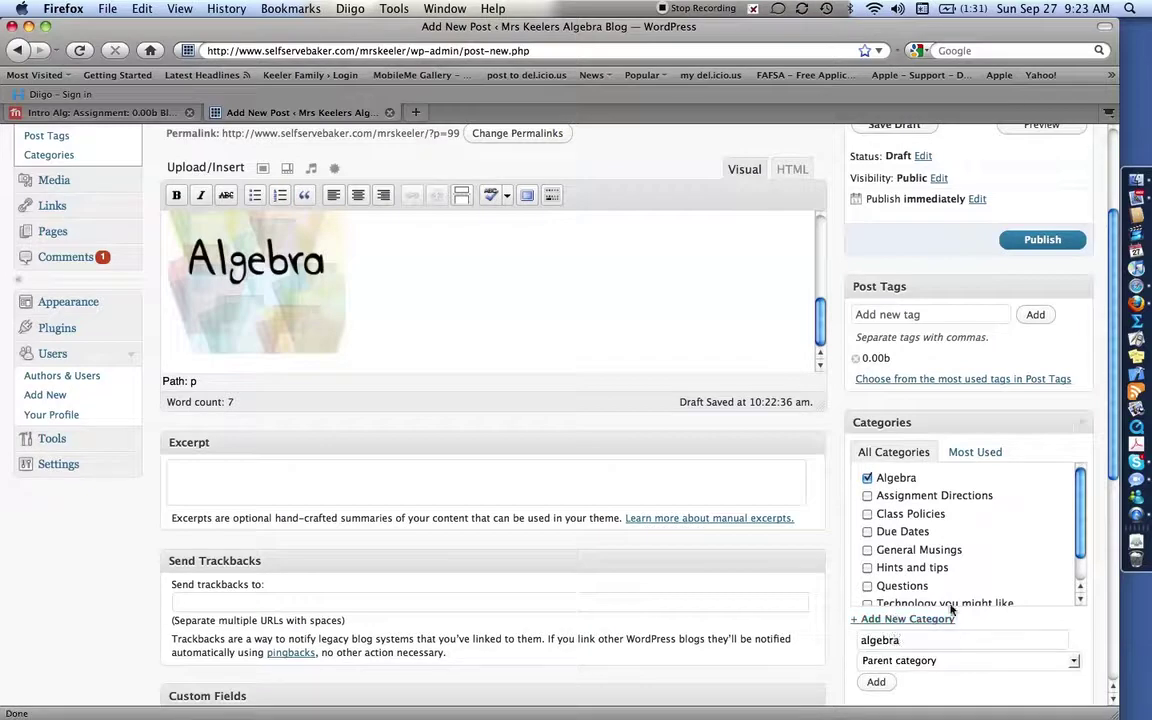
scroll(666, 337, up, 5)
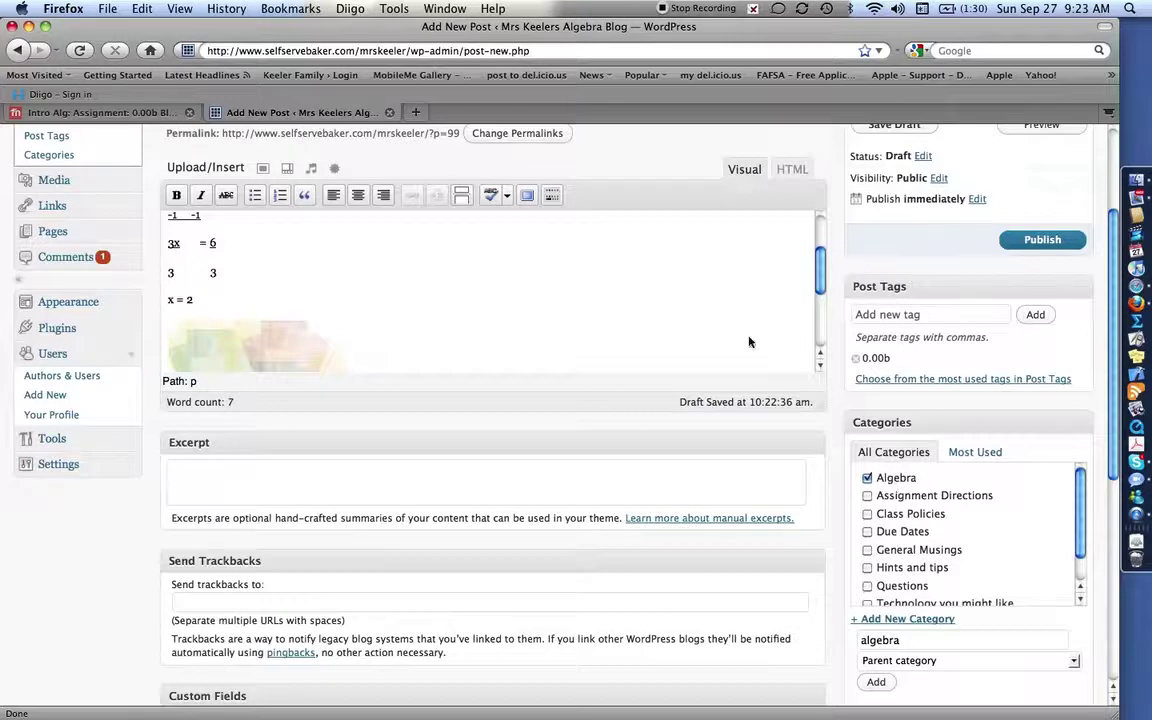
scroll(591, 316, up, 2)
scroll(591, 318, down, 3)
scroll(591, 316, up, 3)
scroll(905, 262, up, 4)
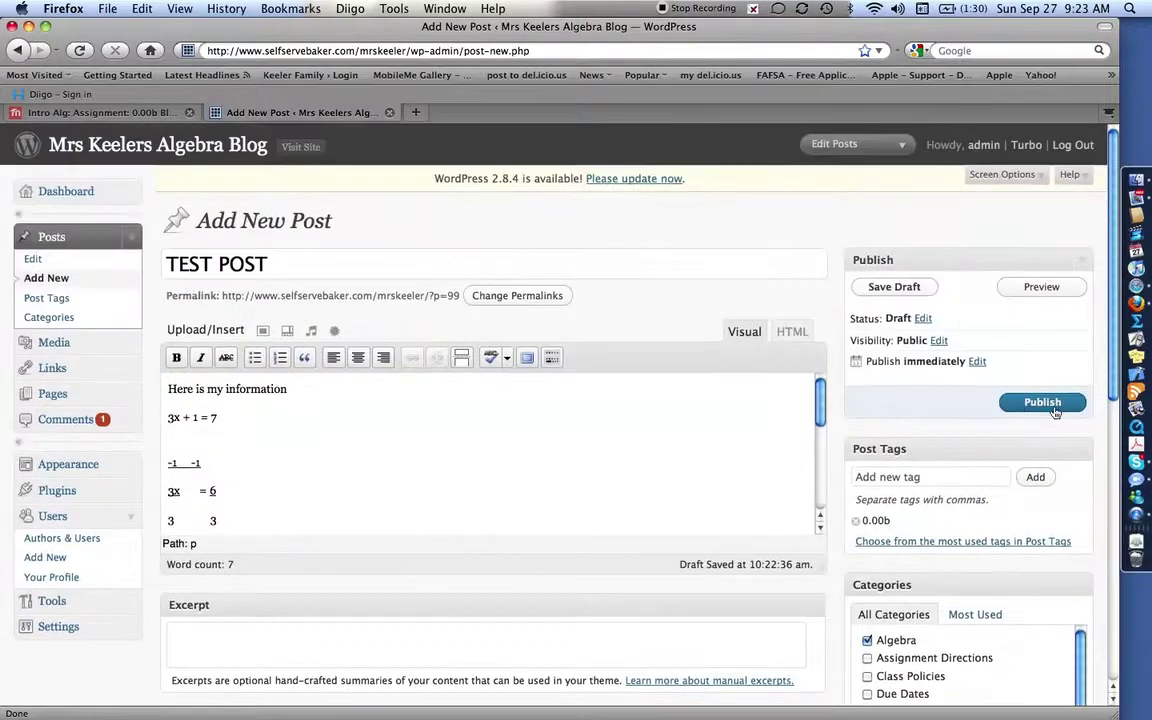
Publish TEST POST, view it on the live blog, and select its ?p=99 address.
click(1052, 405)
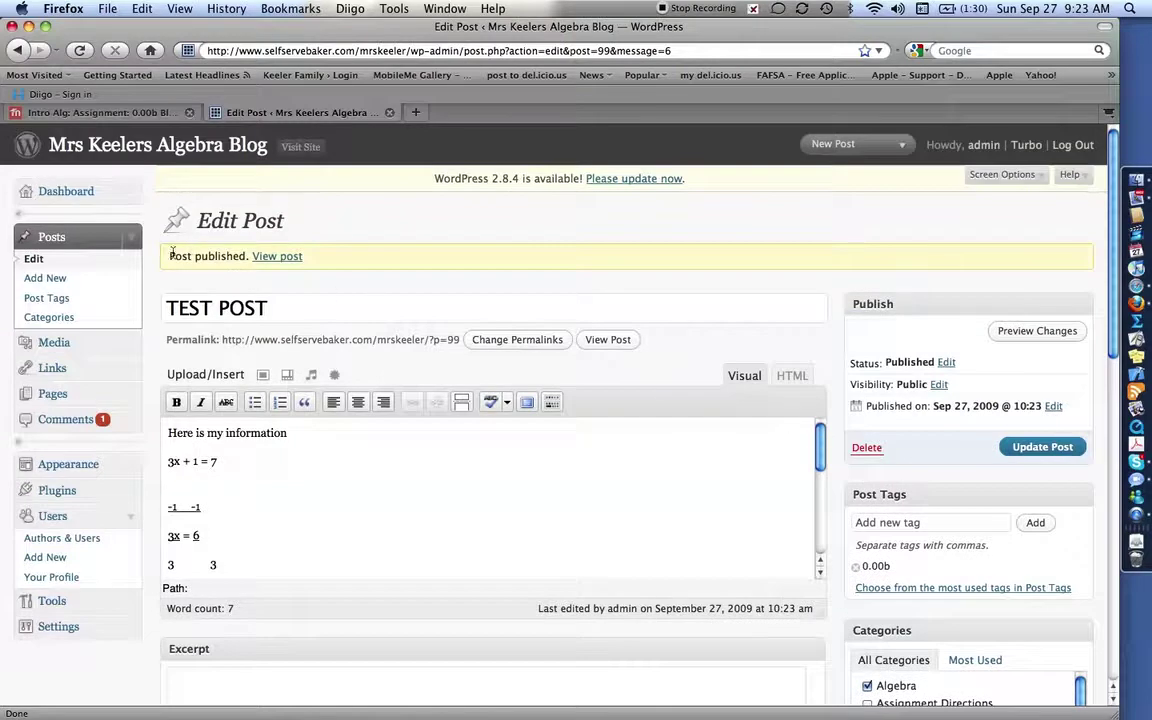
click(272, 257)
scroll(350, 397, down, 8)
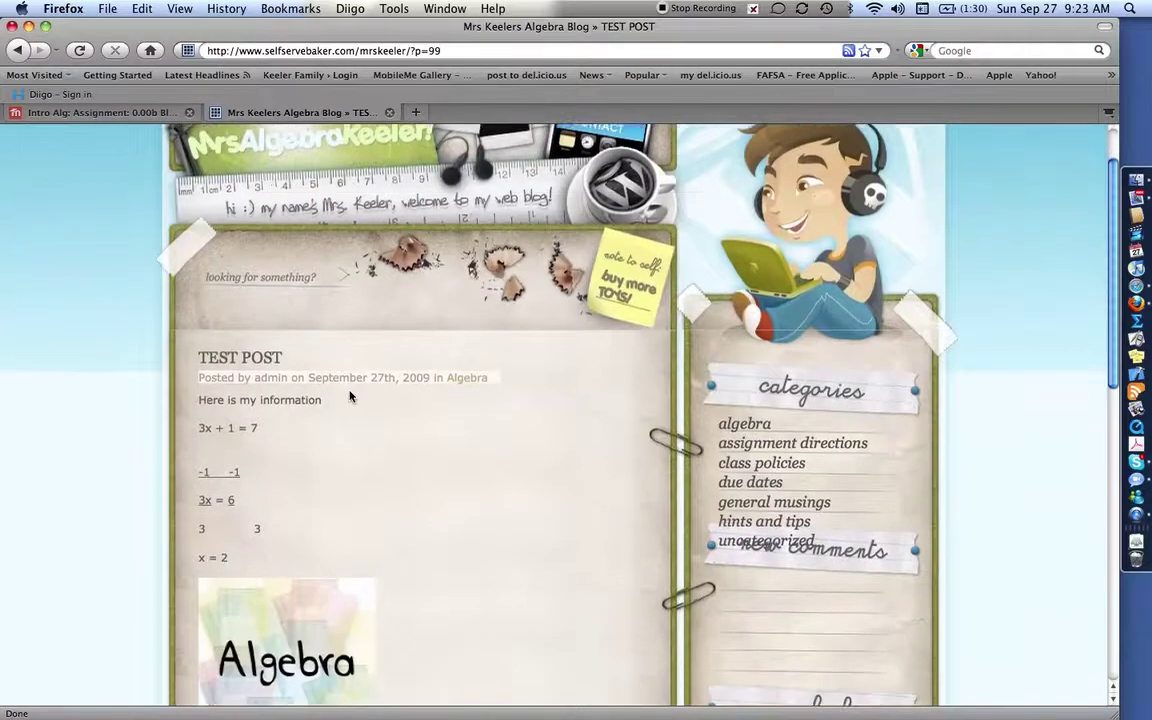
scroll(350, 397, up, 5)
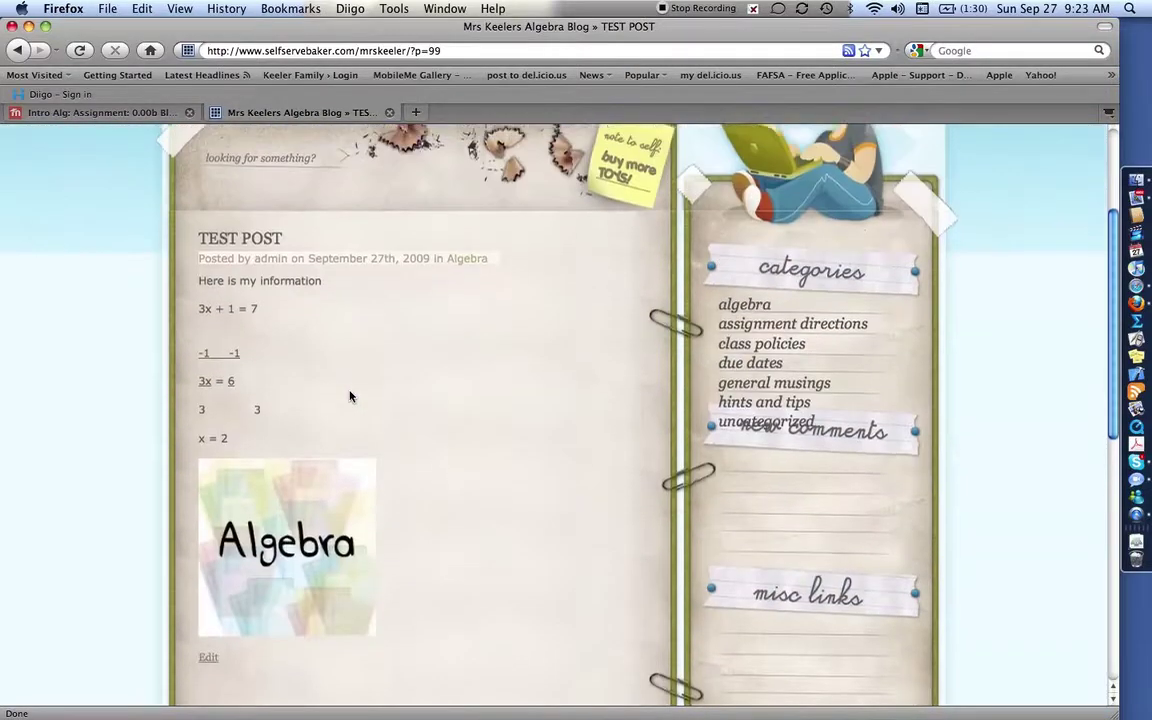
scroll(350, 397, down, 8)
scroll(350, 397, up, 10)
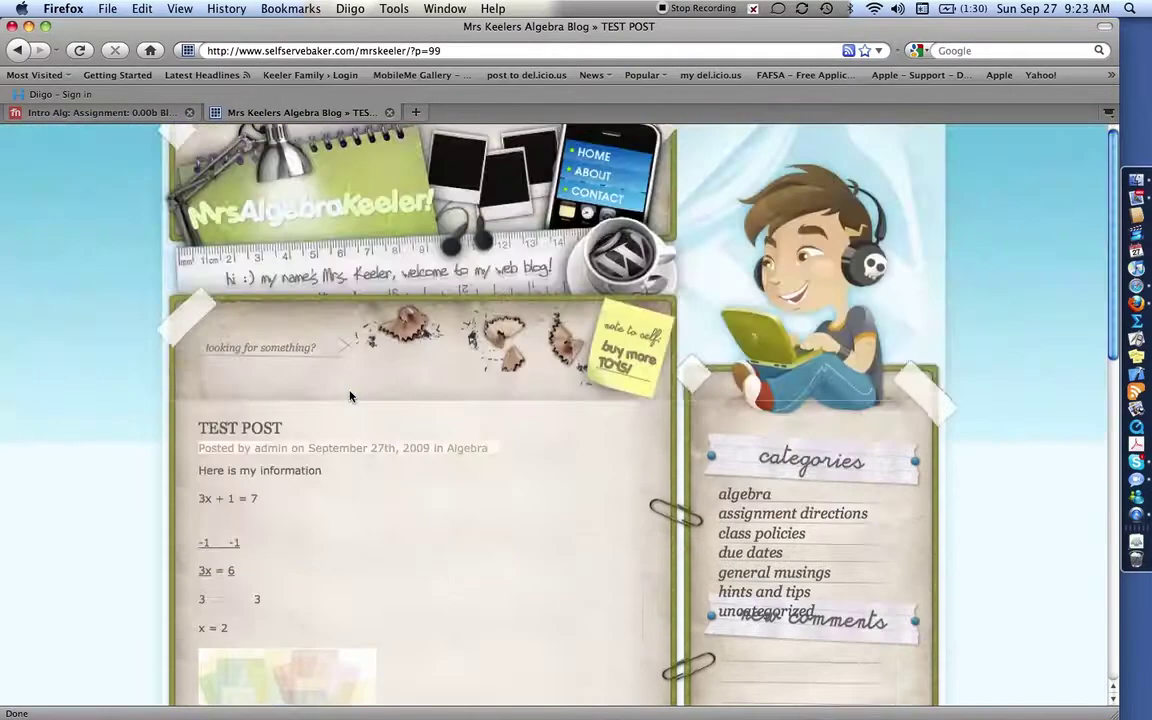
click(405, 50)
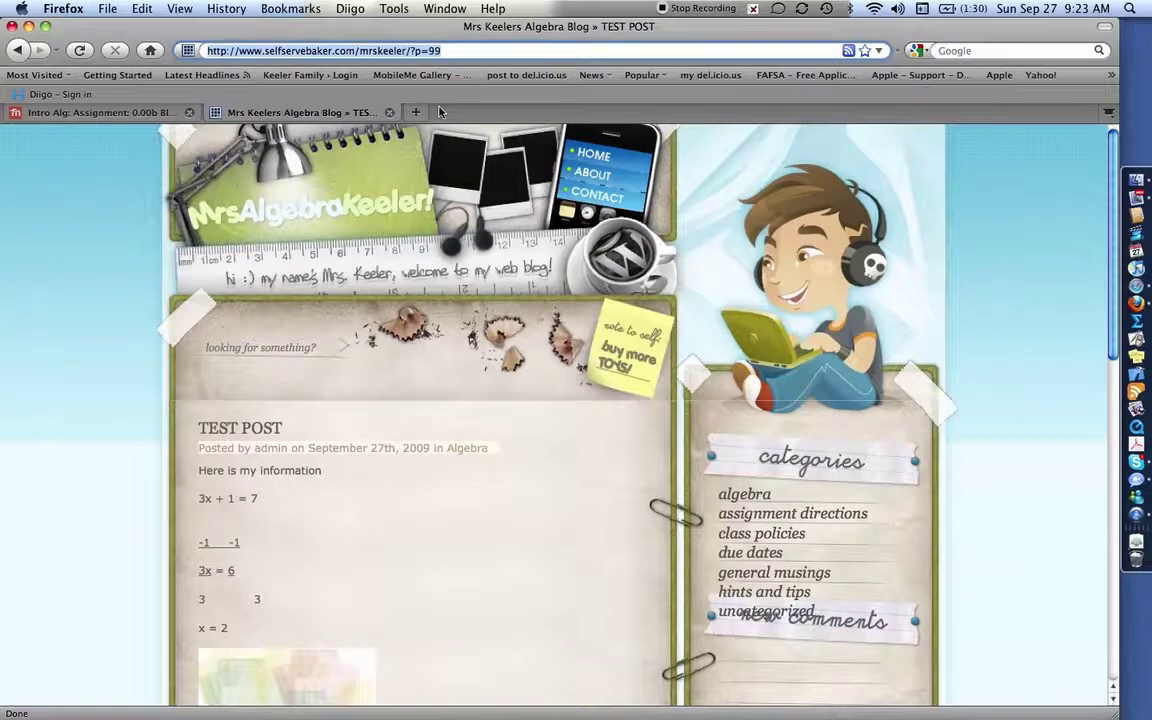
Edit the Moodle submission and type the working lines '-1 -1', '2x = -6' and '2 2'.
click(93, 117)
scroll(404, 349, down, 5)
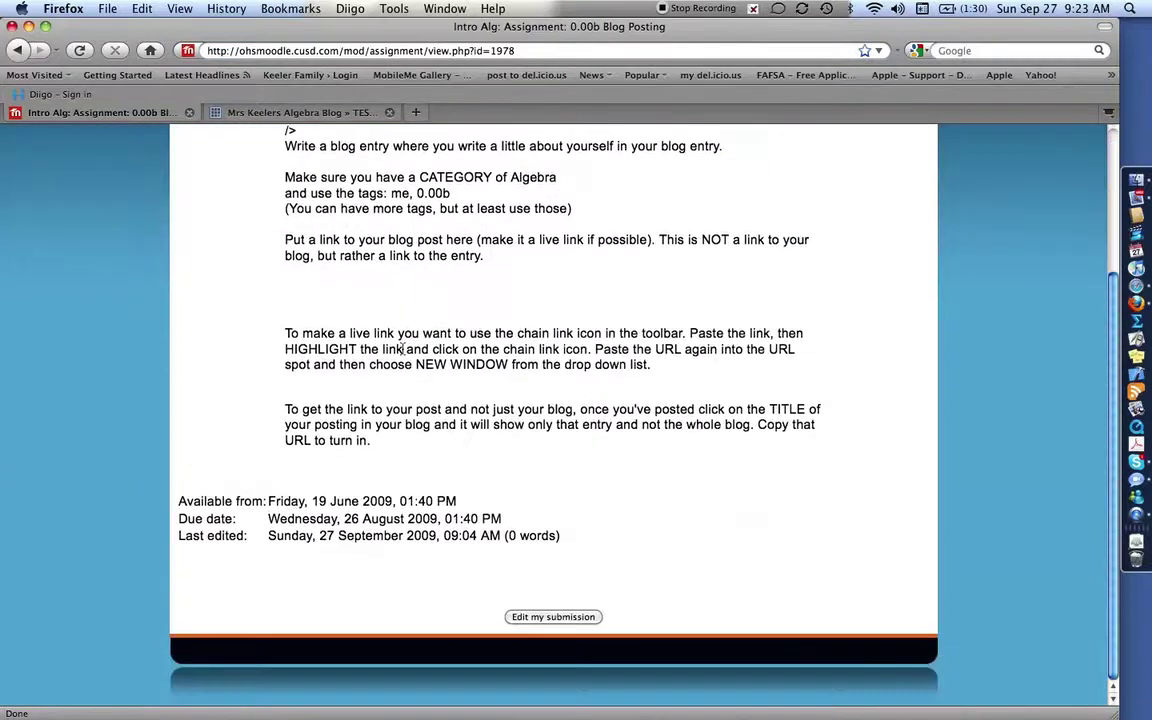
click(553, 617)
scroll(541, 554, down, 1)
scroll(541, 554, down, 8)
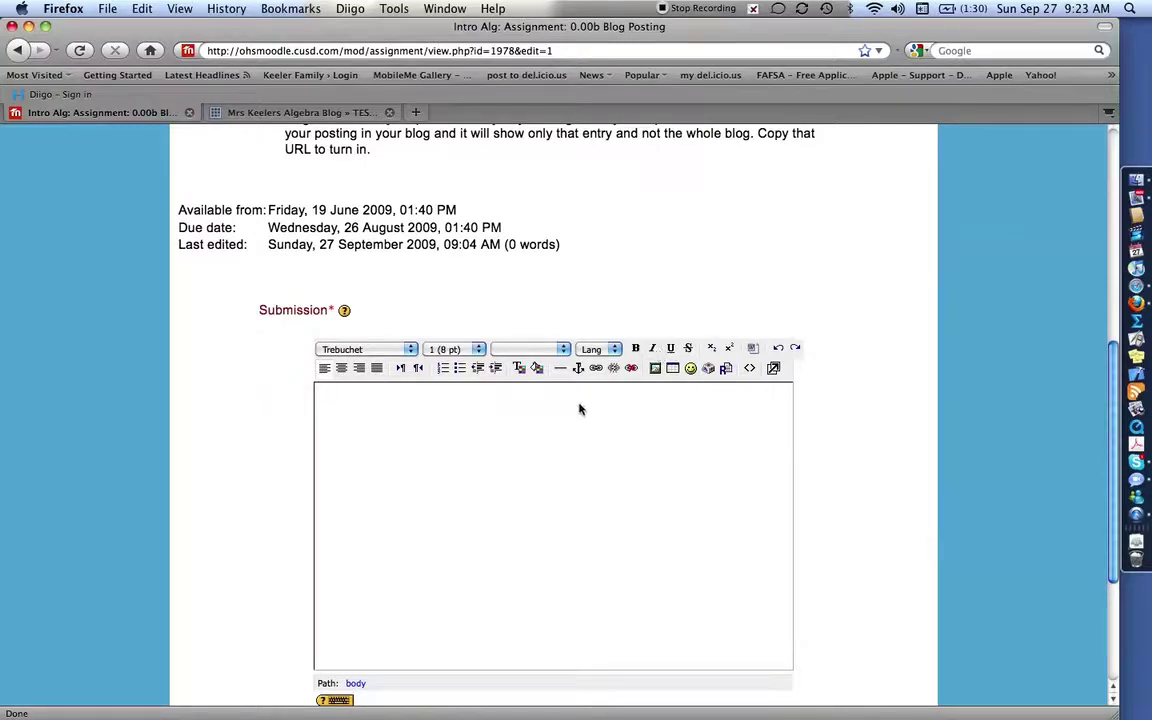
text(2x + 1 = -5)
key(Return)
text(-1    )
text(-1 )
text(2x    )
text(= )
text(-6)
key(Return)
text(2          )
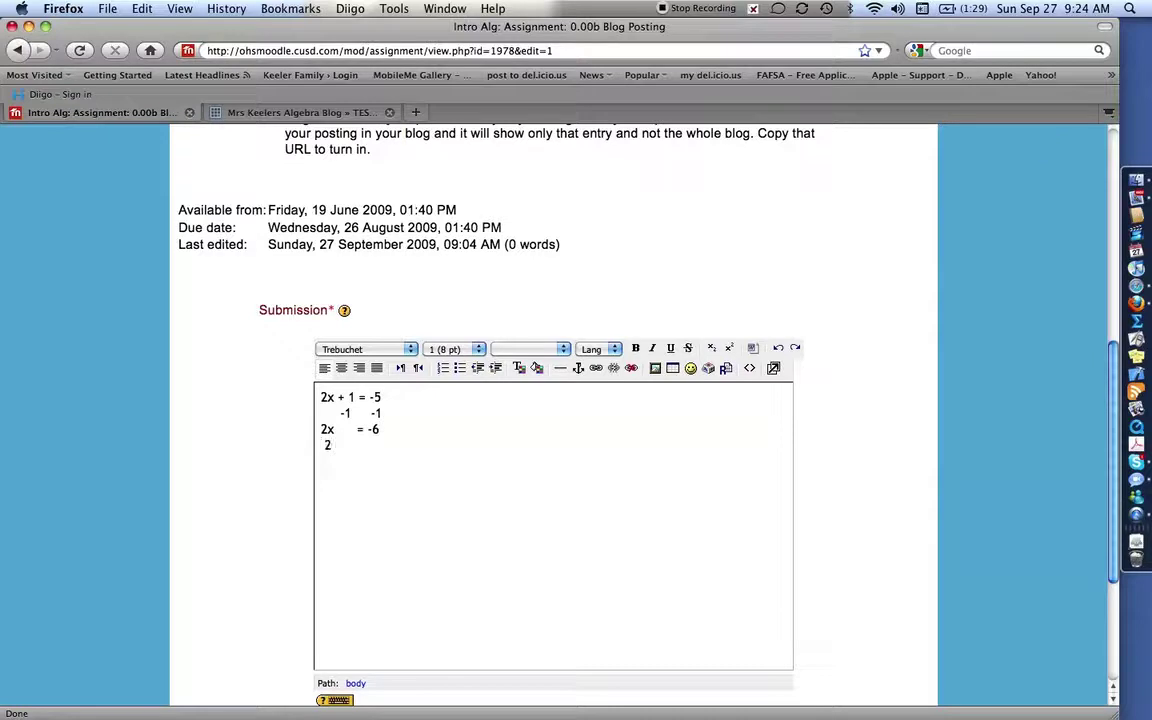
text(2)
Underline the -1 -1 row, the 2x and the -6.
drag(382, 413, 296, 420)
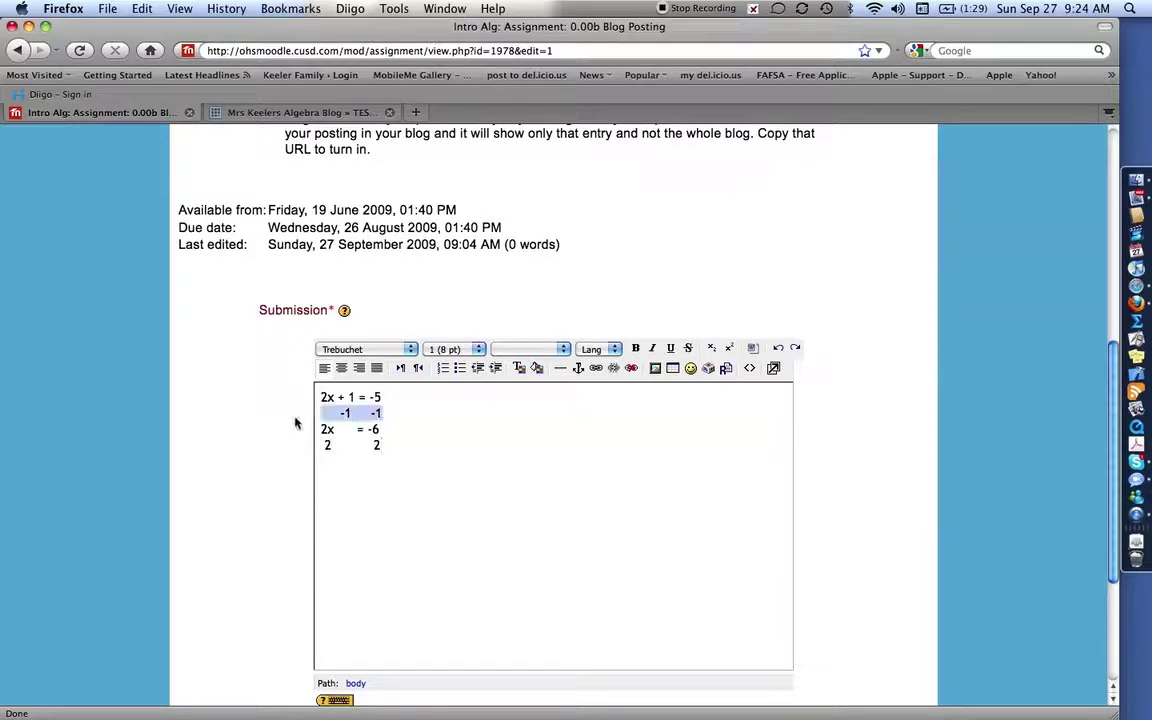
click(671, 355)
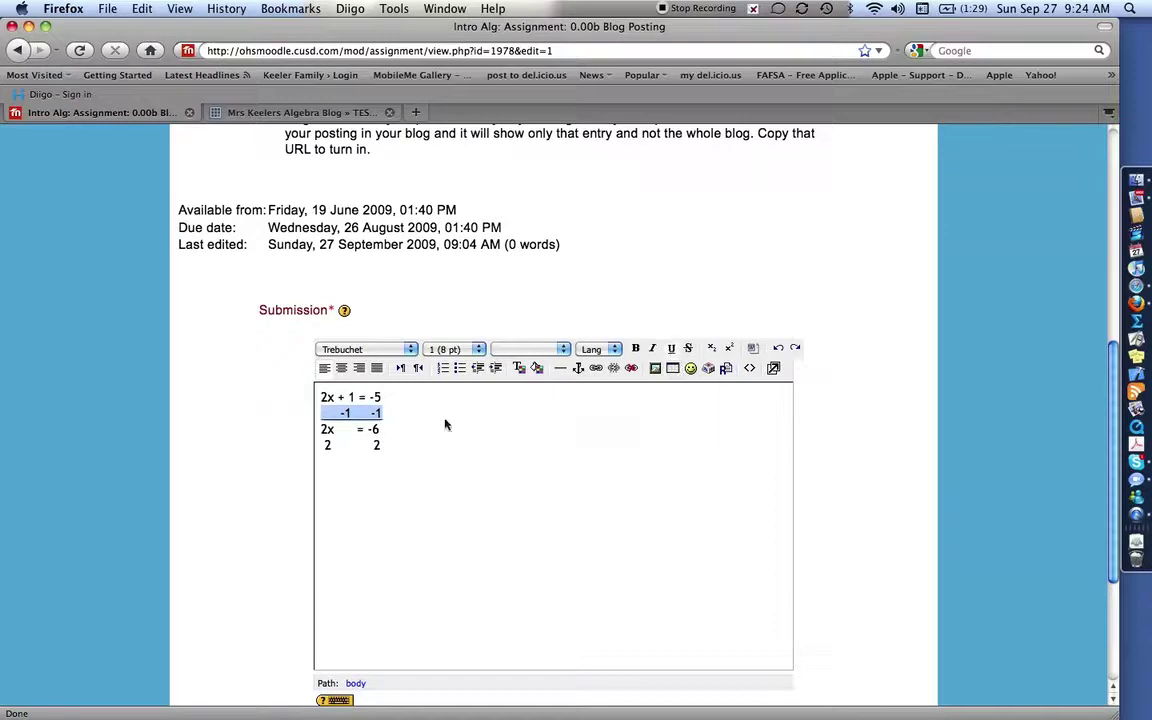
click(322, 430)
double_click(322, 430)
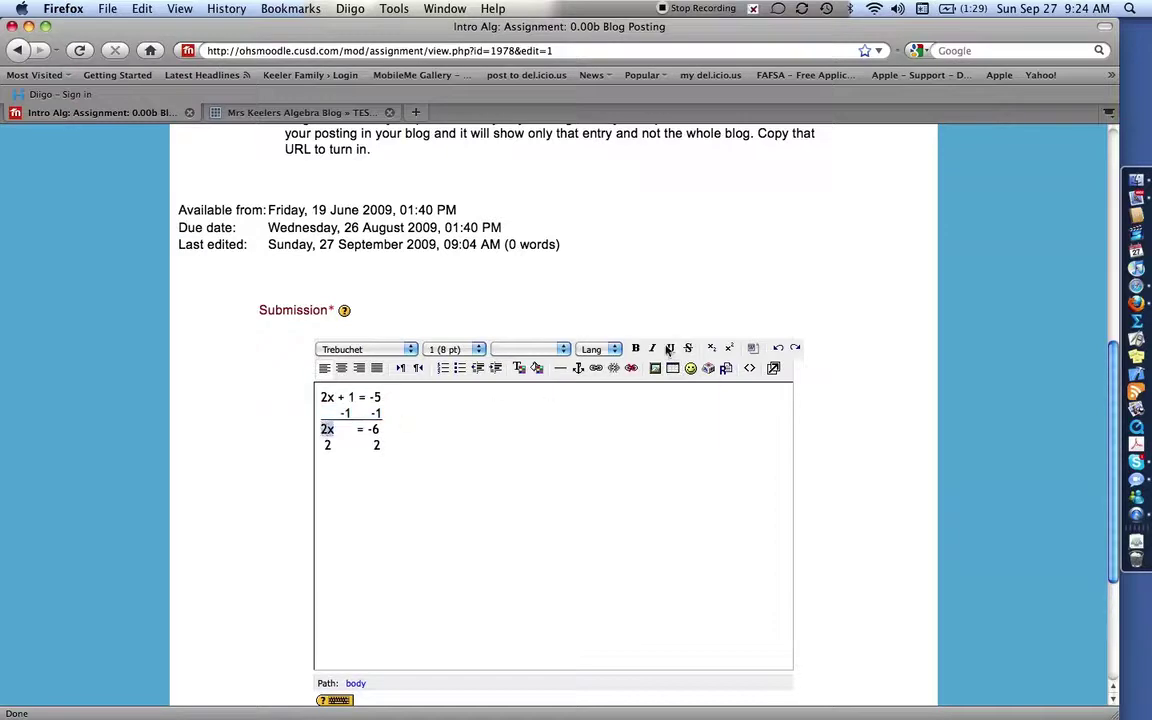
click(671, 348)
drag(366, 429, 381, 430)
click(671, 348)
click(329, 480)
Paste the blog post's ?p=99 address into the submission and select it.
text(http://www.selfservebaker.com/mrskeeler/?p=99)
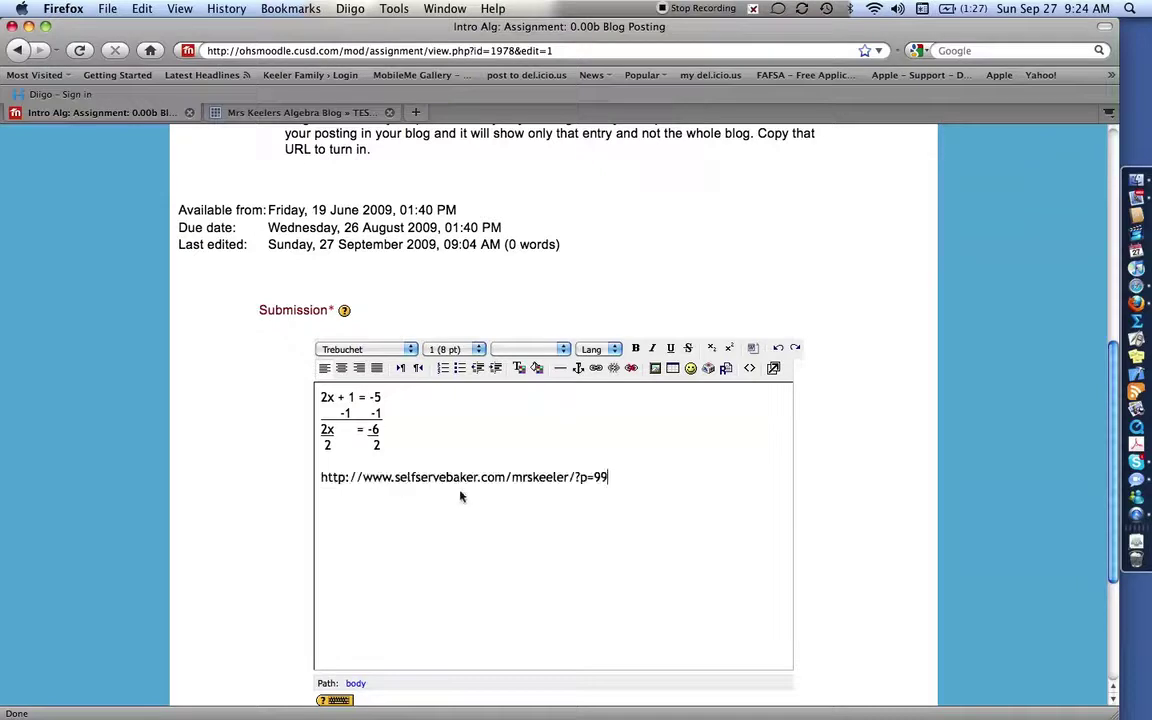
drag(318, 480, 619, 492)
click(619, 490)
drag(609, 481, 322, 482)
key(super+c)
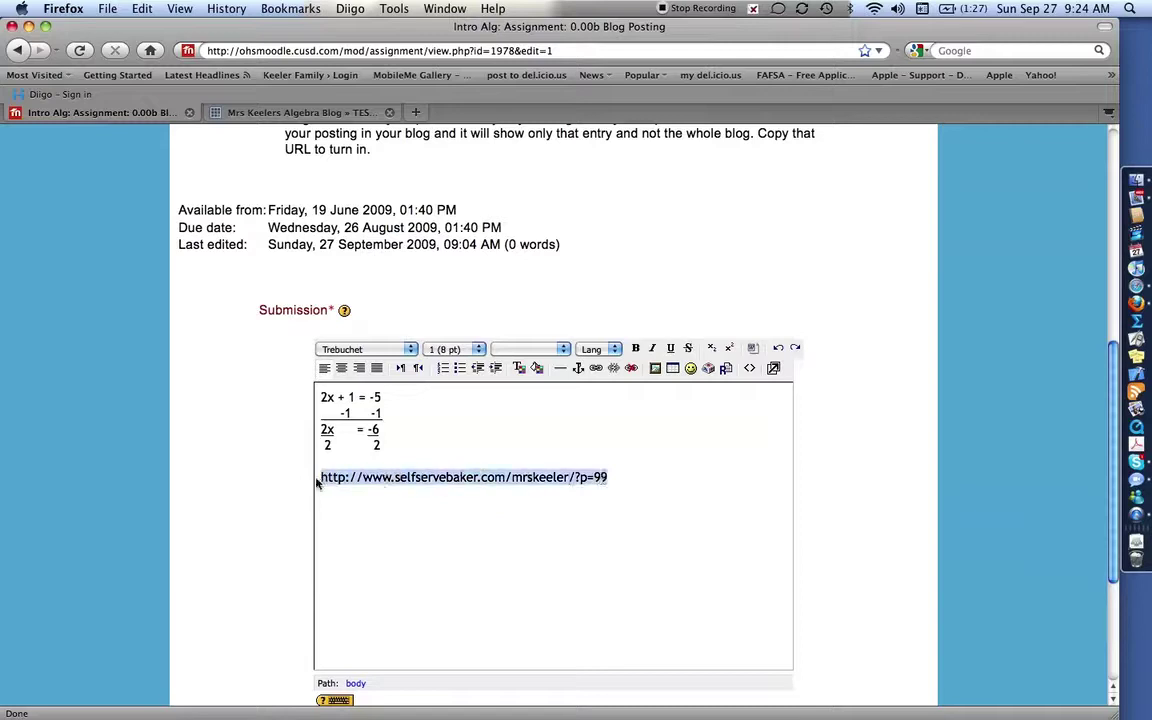
Make the address a link opening in a new window, titled 'This is my blog'.
click(595, 368)
key(super+v)
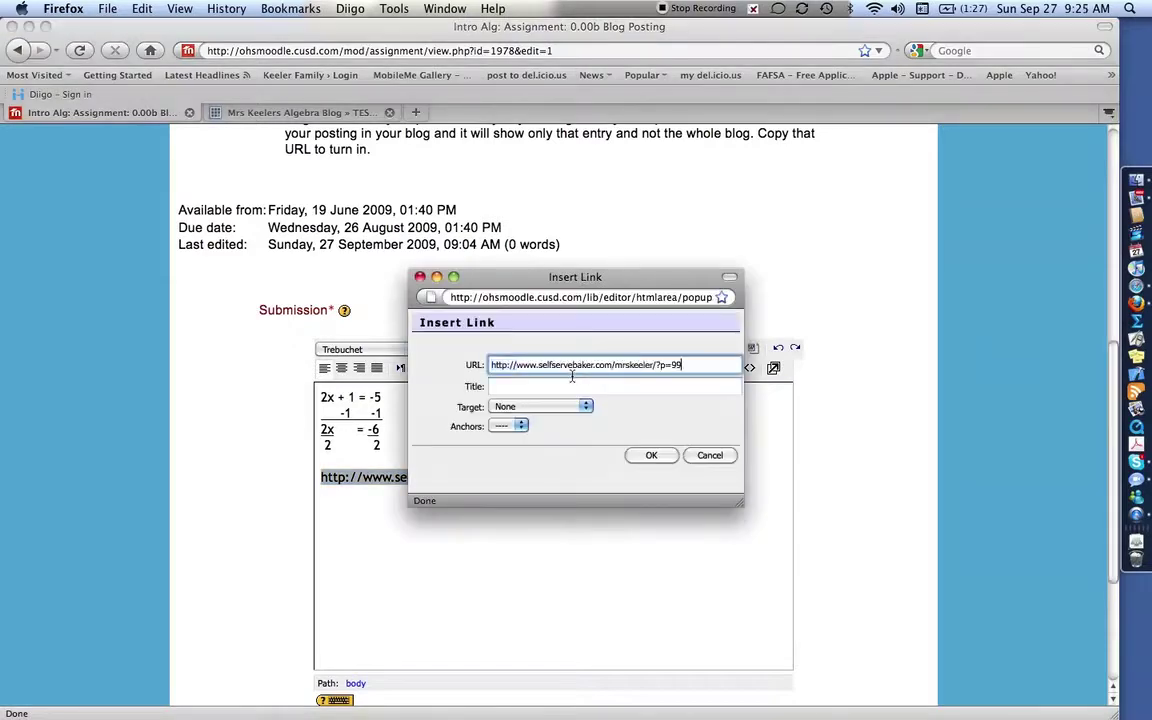
click(555, 406)
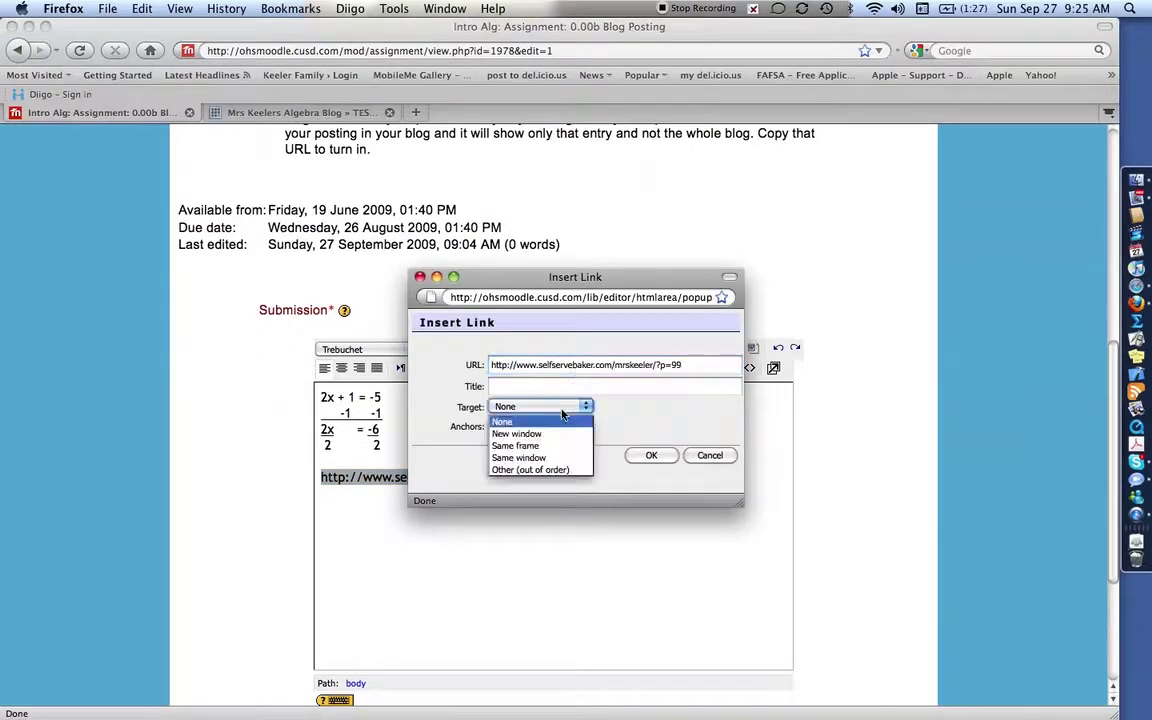
click(550, 437)
click(534, 387)
text(This is my blog)
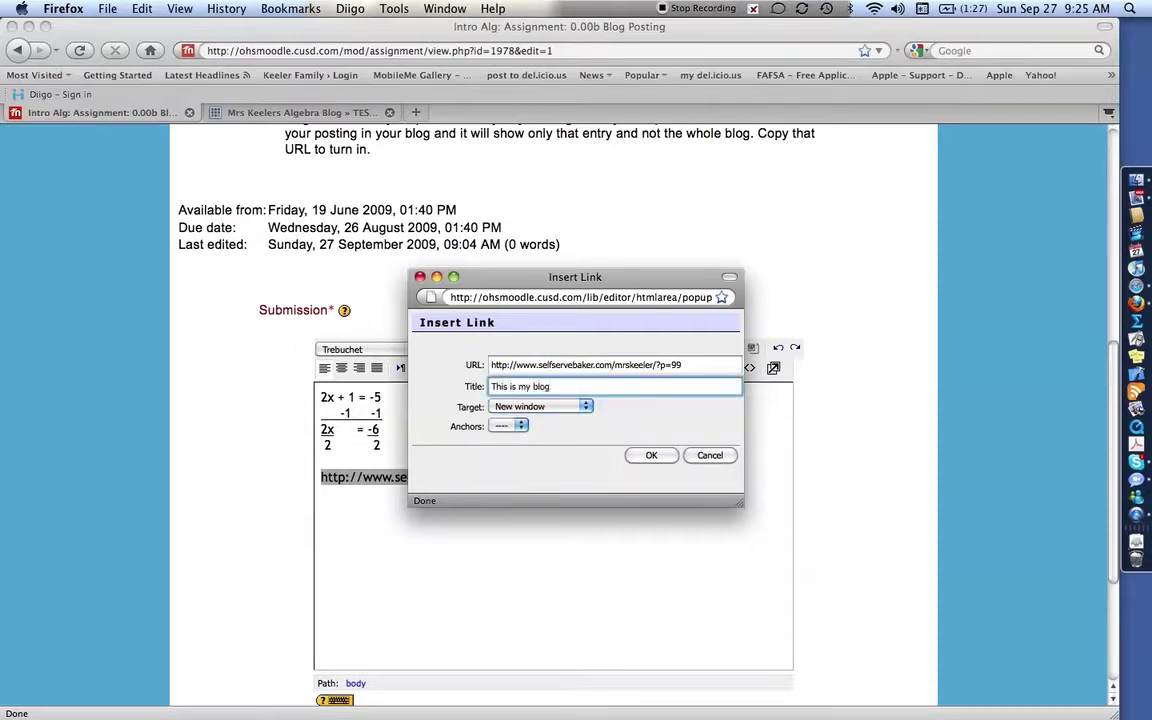
click(651, 456)
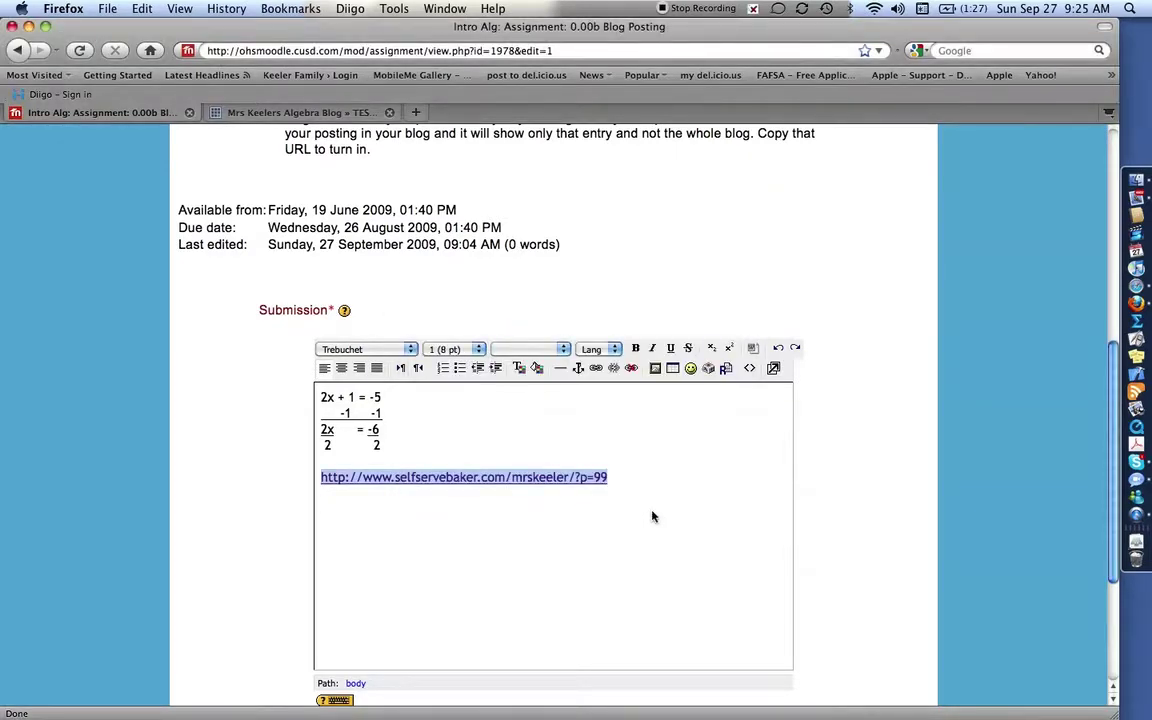
click(650, 517)
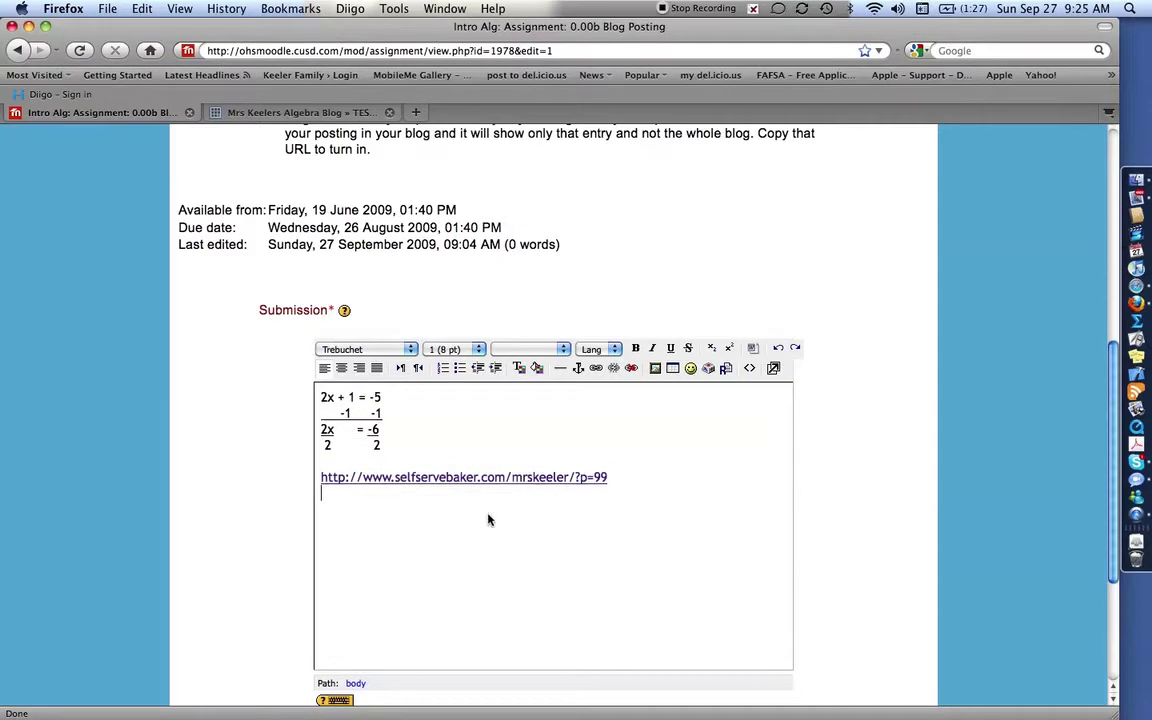
scroll(480, 522, down, 5)
Save the submission containing the 2x + 1 = -5 working and ?p=99 link.
click(410, 570)
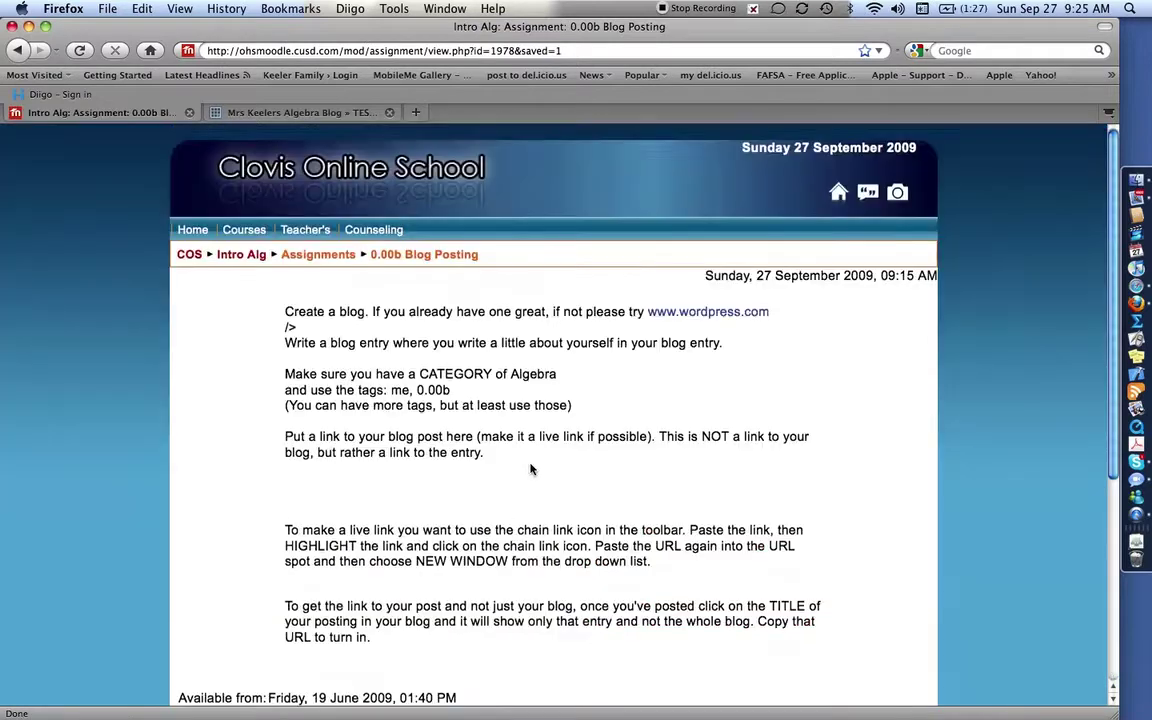
scroll(532, 470, down, 10)
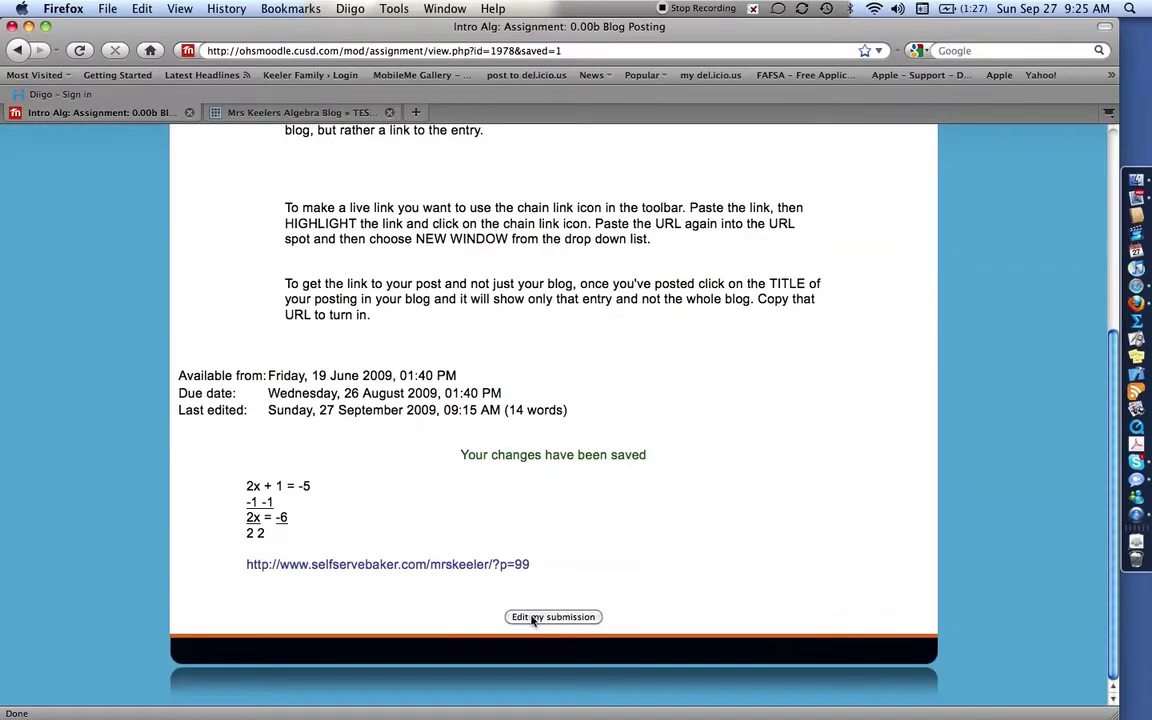